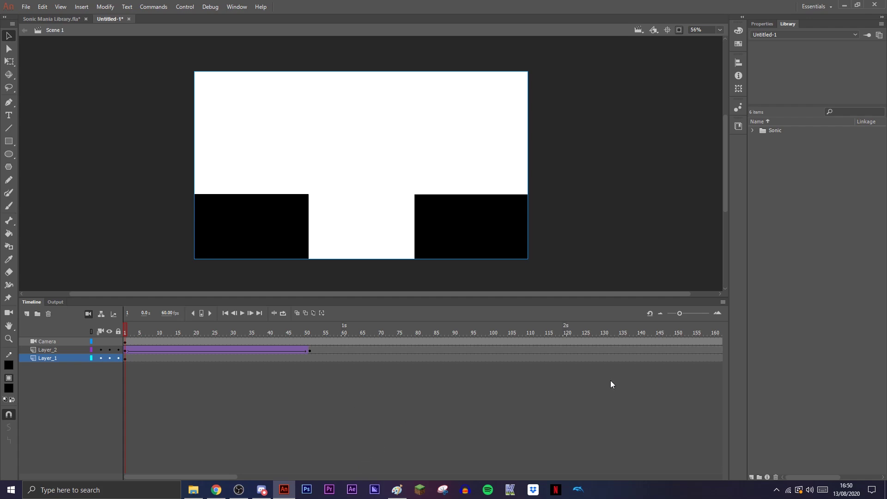
Step: Play the existing run animation from frame 1 and review where the run ends at frame 51
{"action": "mouse_move", "coordinate": [125, 330]}
{"action": "left_mouse_down"}
{"action": "mouse_move", "coordinate": [306, 331]}
{"action": "mouse_move", "coordinate": [112, 331]}
{"action": "left_mouse_up"}
{"action": "left_click", "coordinate": [225, 313]}
{"action": "left_click", "coordinate": [242, 314]}
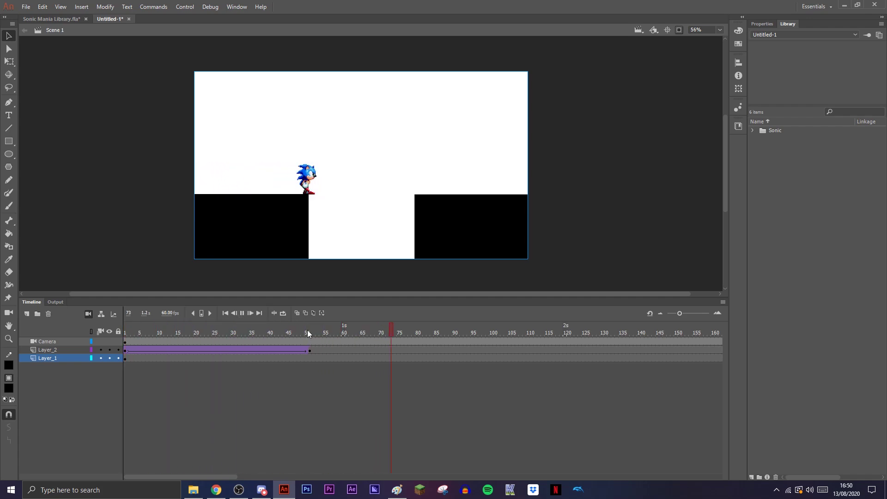
{"action": "mouse_move", "coordinate": [306, 329]}
{"action": "left_mouse_down"}
{"action": "mouse_move", "coordinate": [331, 330]}
{"action": "mouse_move", "coordinate": [309, 334]}
{"action": "left_mouse_up"}
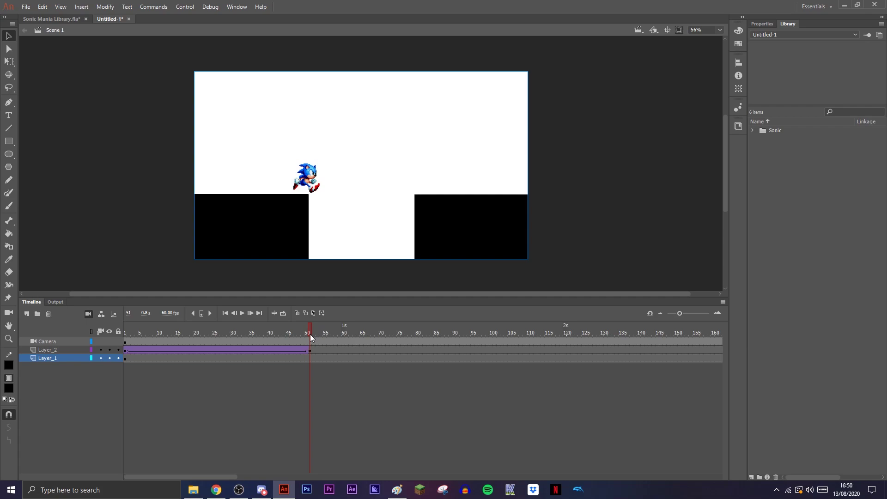
{"action": "left_click_drag", "start_coordinate": [309, 334], "coordinate": [125, 331]}
{"action": "left_click", "coordinate": [242, 313]}
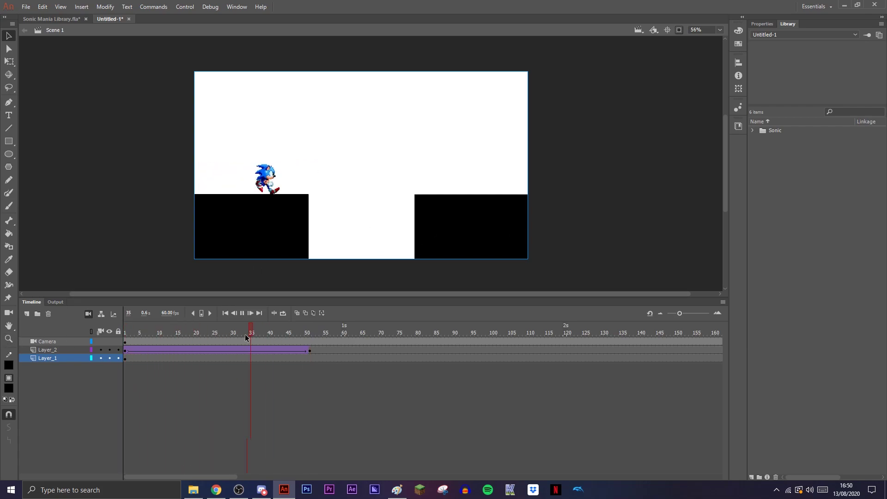
{"action": "left_click", "coordinate": [245, 313]}
{"action": "left_click", "coordinate": [309, 332]}
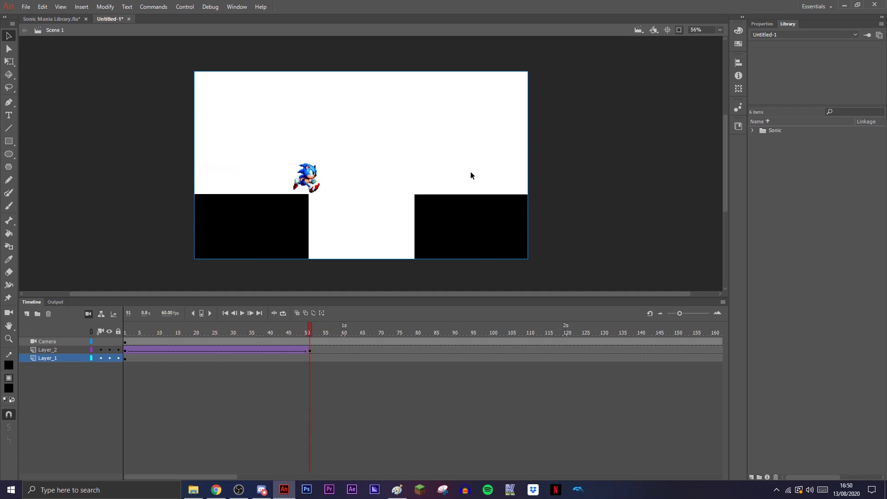
Step: Select frame 52 of Layer_2, search the library for "spin" and select the Sonic Spin symbol
{"action": "left_click", "coordinate": [315, 326]}
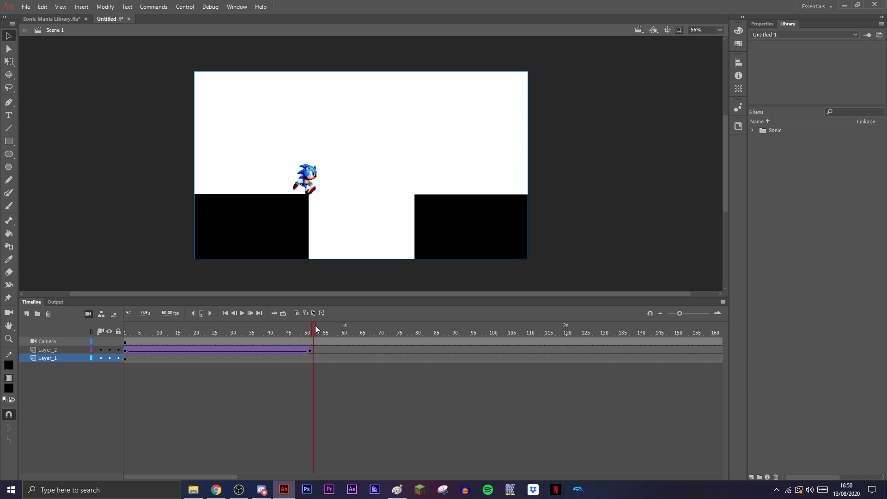
{"action": "left_click", "coordinate": [313, 350]}
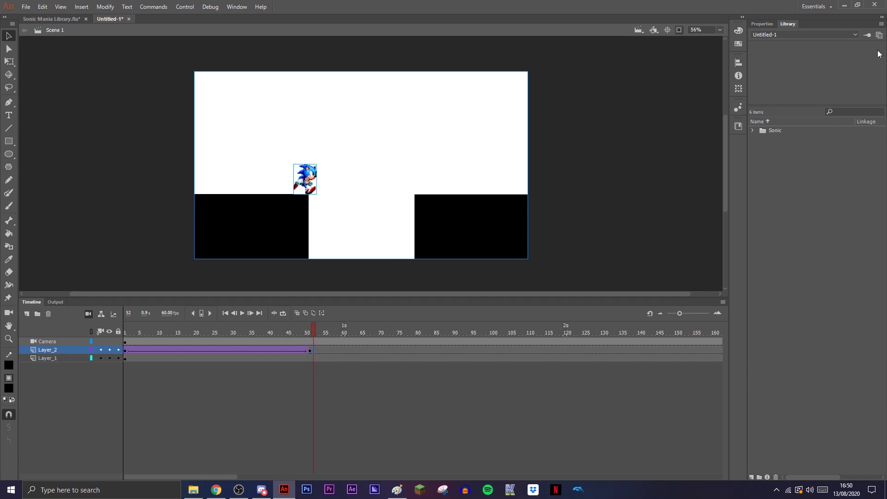
{"action": "left_click", "coordinate": [751, 130]}
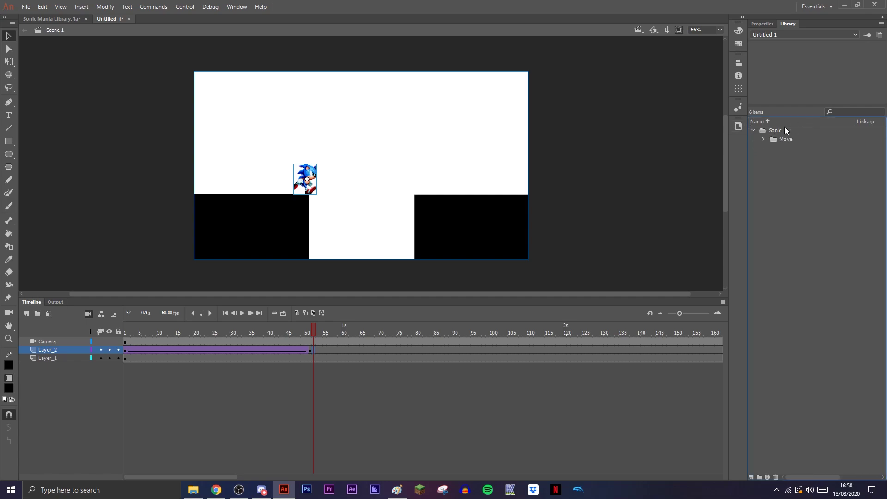
{"action": "left_click", "coordinate": [859, 110]}
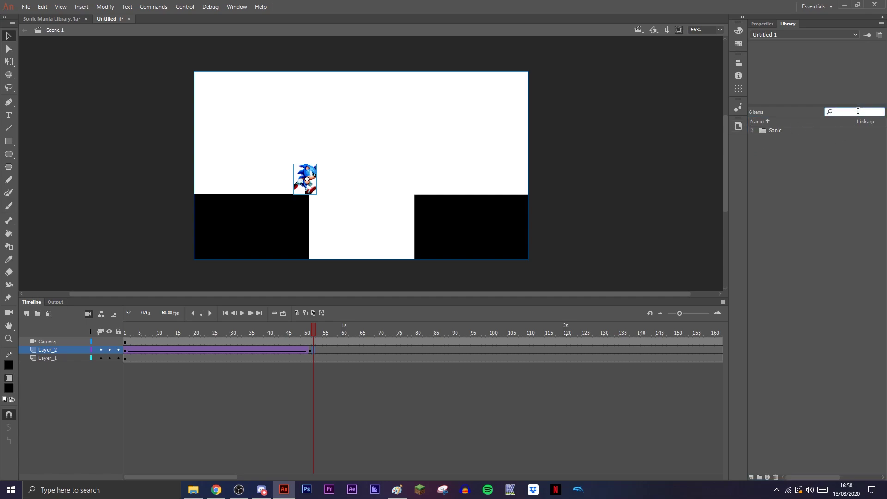
{"action": "type", "text": "spin"}
{"action": "left_click", "coordinate": [791, 133]}
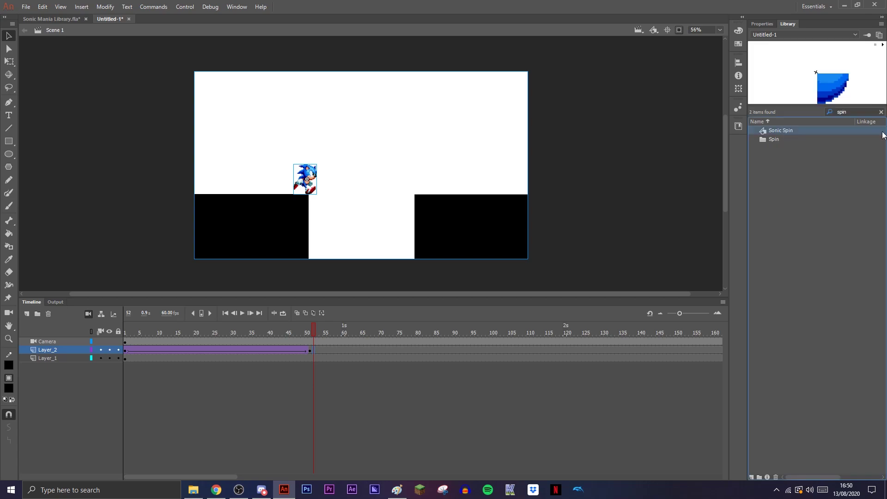
{"action": "left_click", "coordinate": [881, 44]}
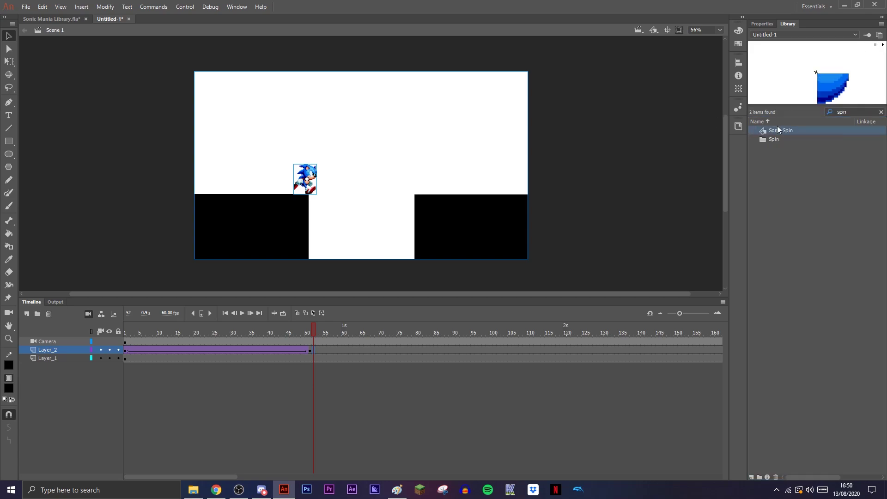
Step: Insert a blank keyframe at frame 52 of Layer_2 and place Sonic Spin over the onion-skinned running pose at the ledge
{"action": "right_click", "coordinate": [314, 350]}
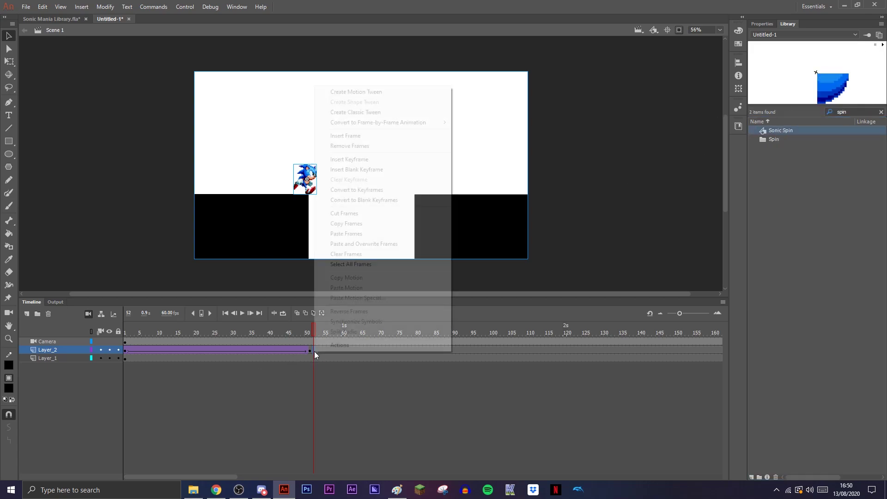
{"action": "left_click", "coordinate": [365, 171]}
{"action": "left_click_drag", "start_coordinate": [745, 134], "coordinate": [314, 178]}
{"action": "left_click", "coordinate": [679, 30]}
{"action": "left_click", "coordinate": [677, 30]}
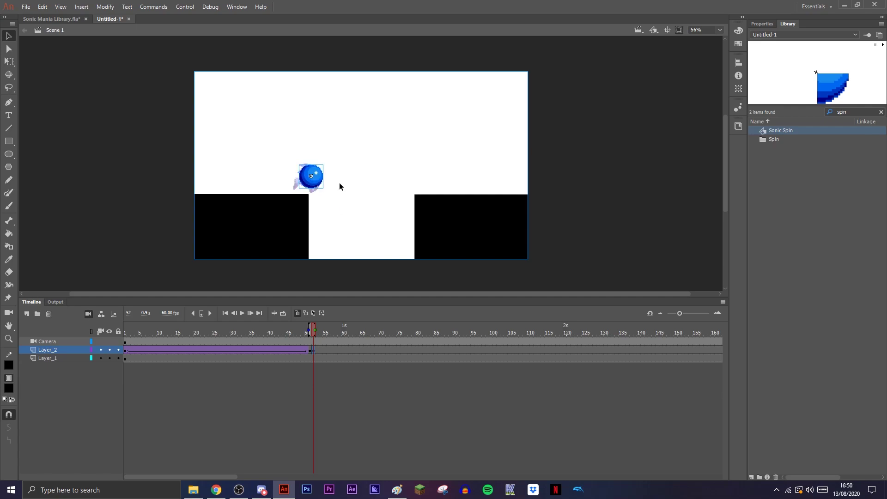
Step: Convert the placed Sonic Spin ball to a new symbol with the default settings and open that symbol for editing
{"action": "right_click", "coordinate": [317, 179]}
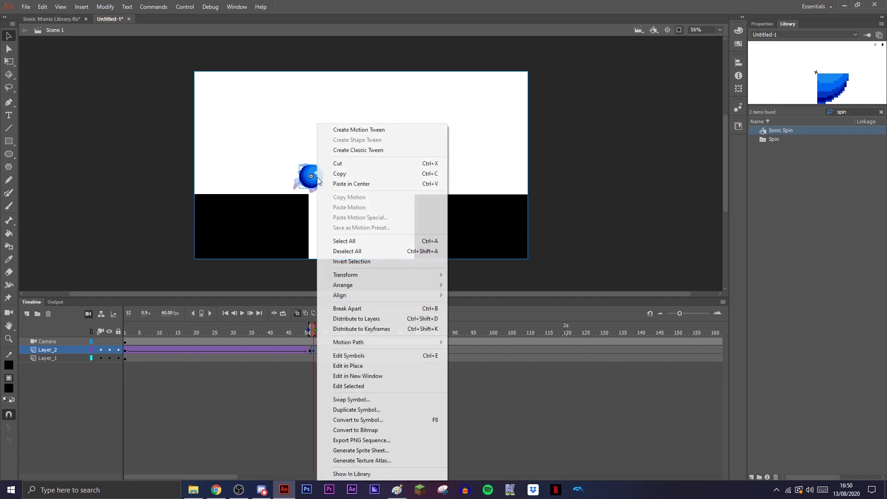
{"action": "left_click", "coordinate": [365, 420]}
{"action": "left_click", "coordinate": [490, 113]}
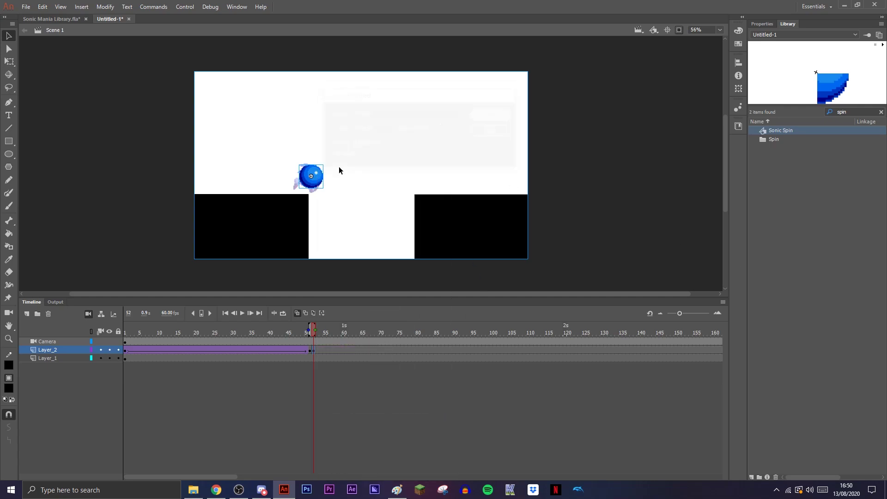
{"action": "double_click", "coordinate": [314, 174]}
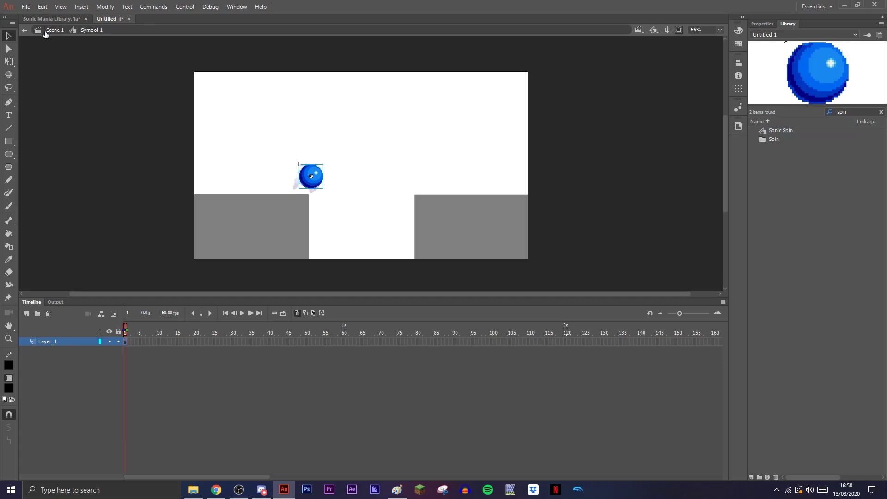
{"action": "left_click", "coordinate": [45, 32]}
{"action": "double_click", "coordinate": [310, 181]}
{"action": "double_click", "coordinate": [310, 176]}
{"action": "left_click", "coordinate": [91, 30]}
Step: Insert a keyframe at frame 25 inside the symbol and move the ball straight up to the jump's peak
{"action": "right_click", "coordinate": [214, 339]}
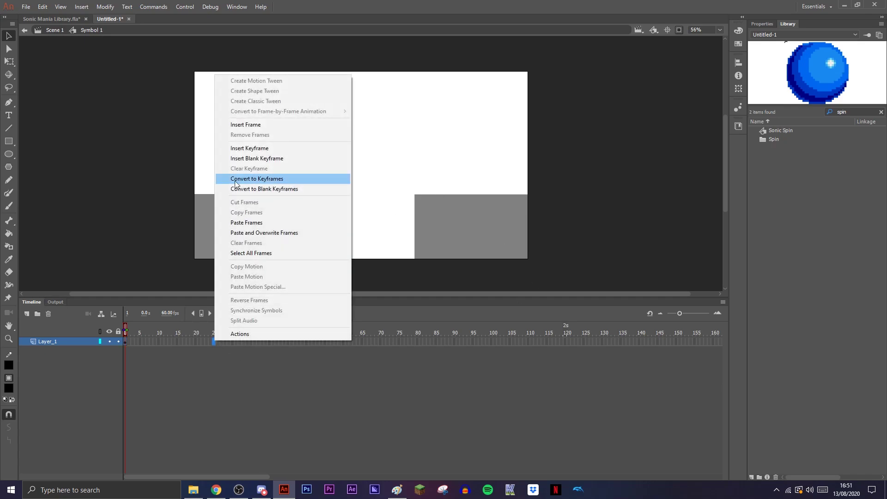
{"action": "left_click", "coordinate": [259, 145]}
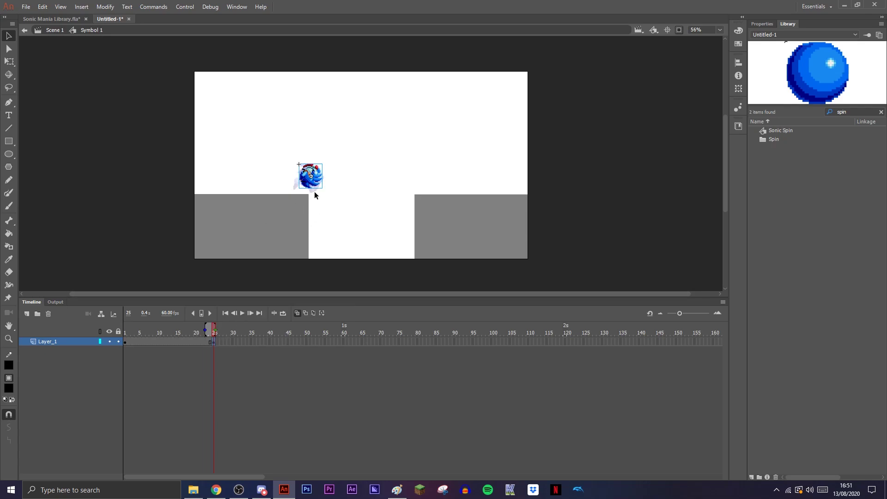
{"action": "left_click_drag", "start_coordinate": [313, 183], "coordinate": [311, 129]}
{"action": "left_click_drag", "start_coordinate": [206, 329], "coordinate": [209, 329]}
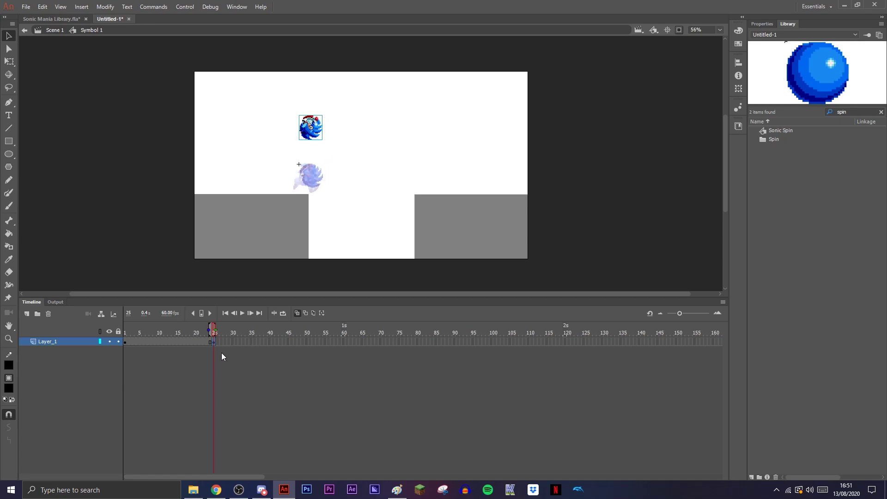
{"action": "left_click_drag", "start_coordinate": [314, 137], "coordinate": [314, 126]}
Step: Copy the symbol's first keyframe and paste it over frame 55 to return the ball to its starting height
{"action": "right_click", "coordinate": [126, 341]}
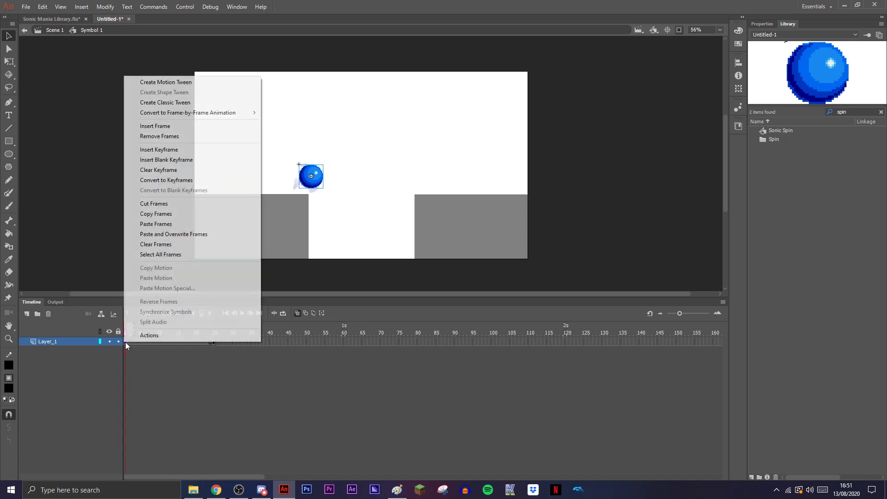
{"action": "left_click", "coordinate": [174, 214]}
{"action": "right_click", "coordinate": [325, 342]}
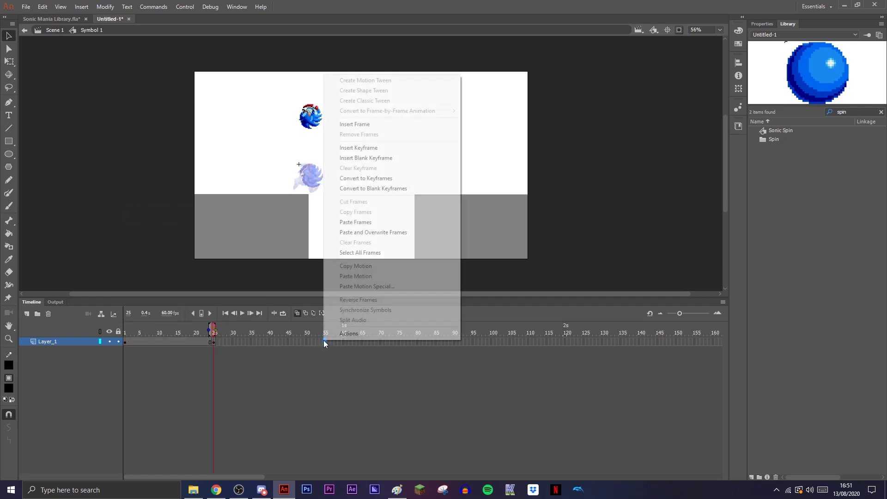
{"action": "left_click", "coordinate": [398, 234]}
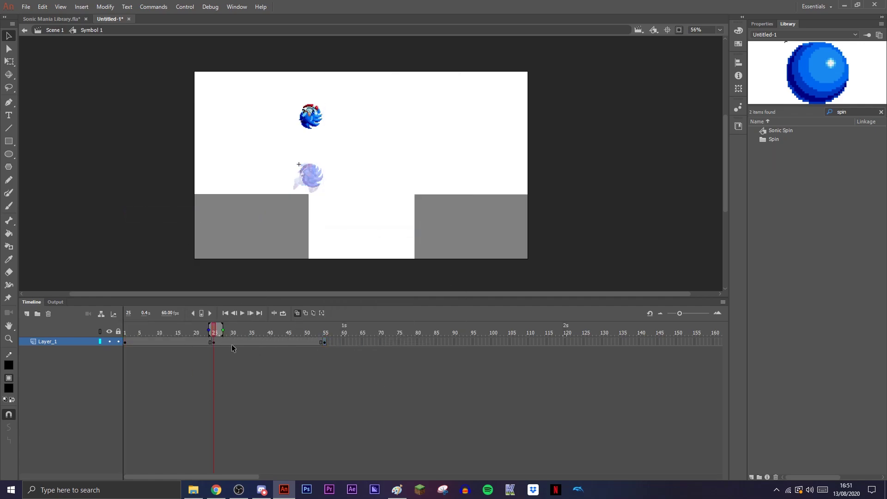
Step: Create classic tweens across both spans of the jump and apply Sine Ease Out to the rise
{"action": "right_click", "coordinate": [205, 341]}
{"action": "left_click", "coordinate": [337, 101]}
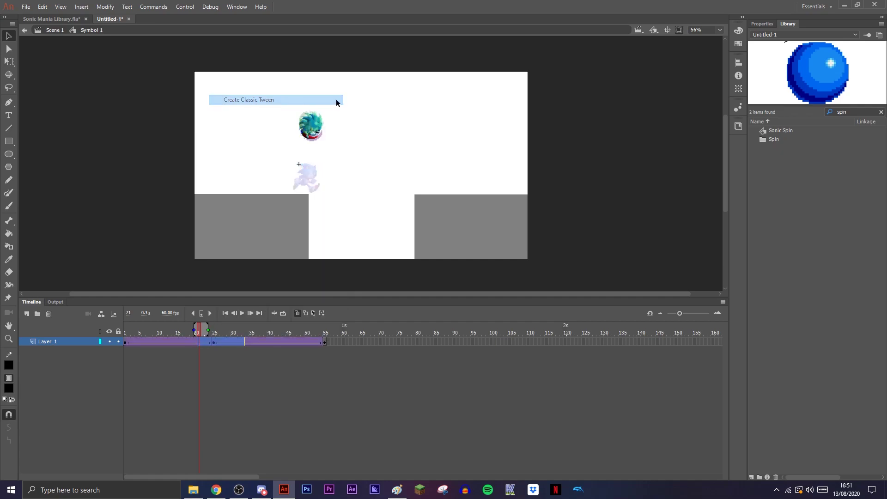
{"action": "left_click", "coordinate": [806, 156]}
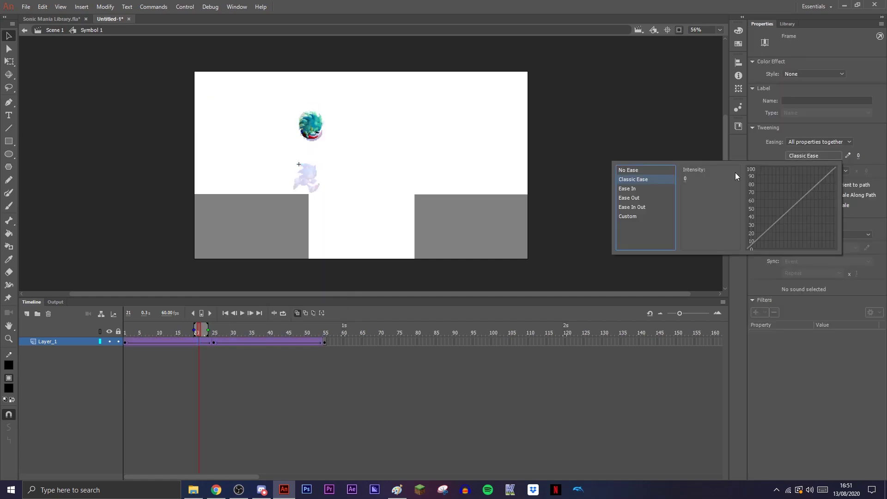
{"action": "left_click", "coordinate": [639, 197]}
{"action": "left_click", "coordinate": [698, 206]}
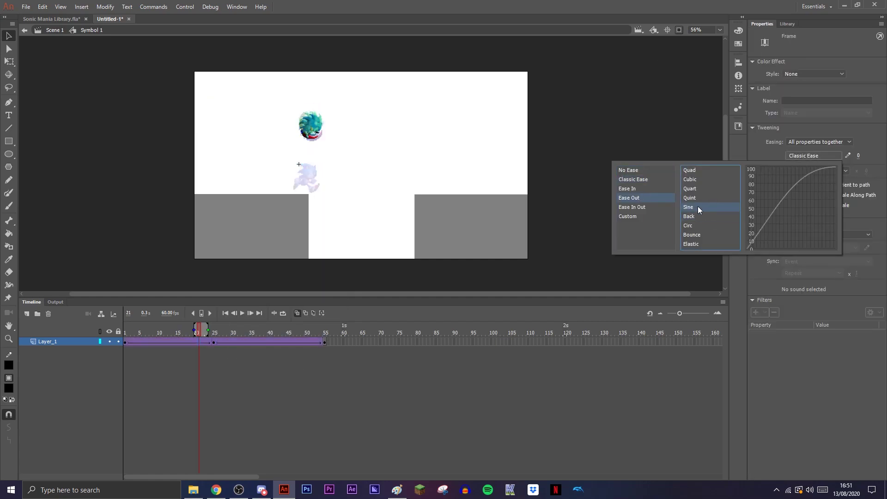
{"action": "left_click", "coordinate": [698, 206]}
Step: Apply Sine Ease In to the falling tween between frames 25 and 55
{"action": "left_click", "coordinate": [267, 341]}
{"action": "left_click", "coordinate": [794, 155]}
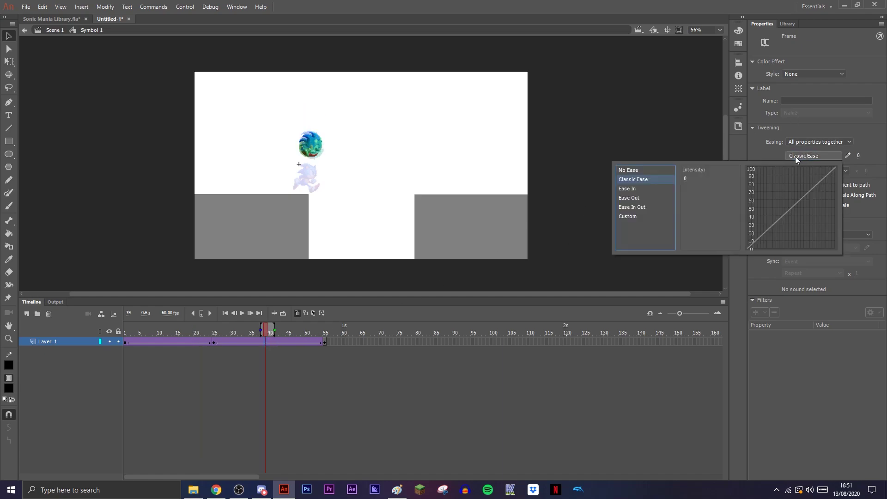
{"action": "left_click", "coordinate": [633, 190]}
{"action": "double_click", "coordinate": [705, 211]}
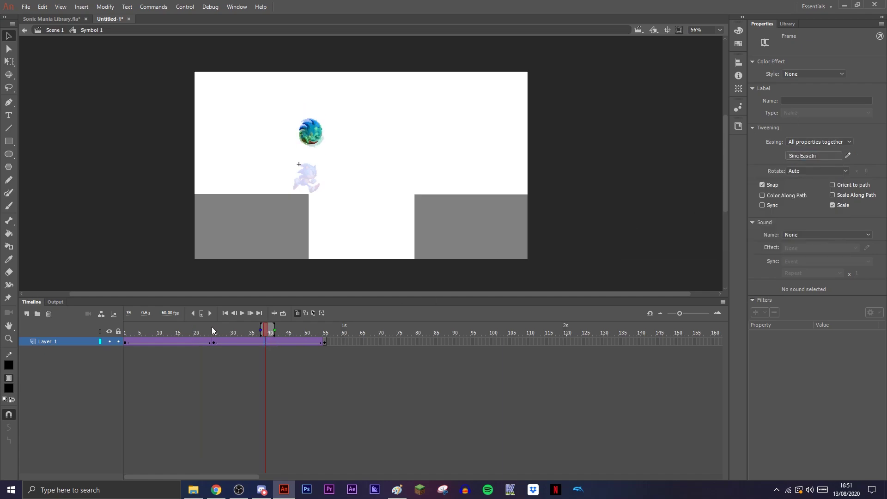
Step: Play the jump inside the symbol from its first frame to review the rise and fall
{"action": "left_click_drag", "start_coordinate": [211, 326], "coordinate": [60, 335]}
{"action": "left_click", "coordinate": [241, 313]}
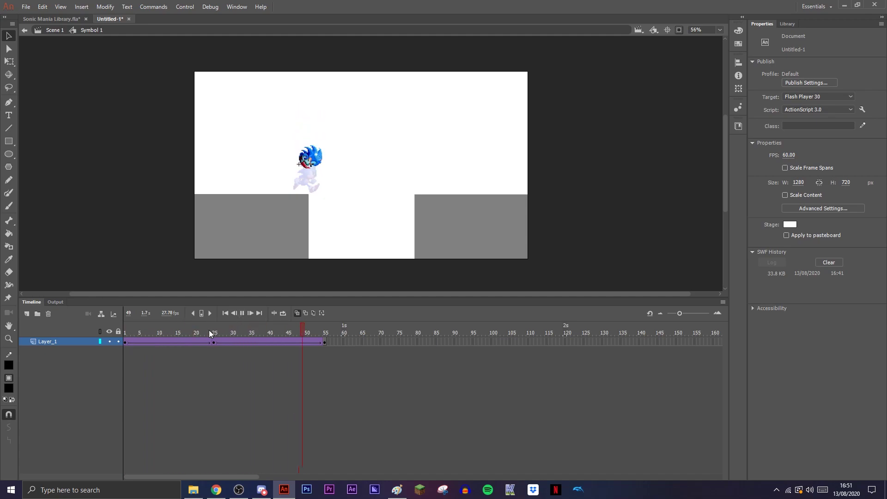
{"action": "left_click", "coordinate": [171, 329]}
{"action": "left_click_drag", "start_coordinate": [170, 329], "coordinate": [2, 331]}
{"action": "left_click", "coordinate": [242, 313]}
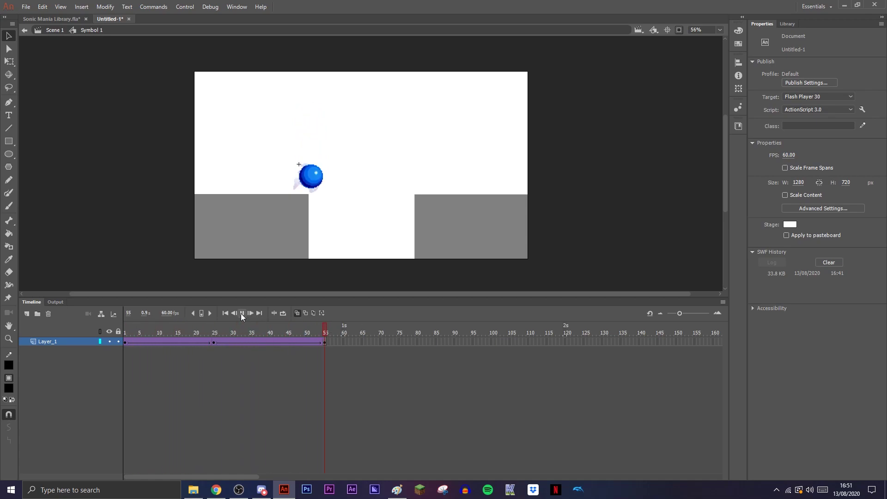
Step: Return to Scene 1, insert a keyframe at frame 106 of Layer_2 and move the ball horizontally to the right-hand platform's edge
{"action": "double_click", "coordinate": [197, 67]}
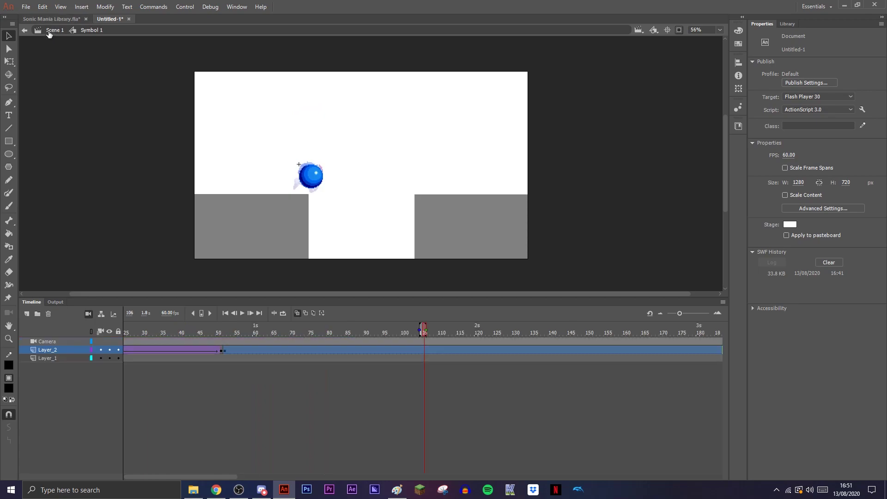
{"action": "left_click", "coordinate": [424, 351]}
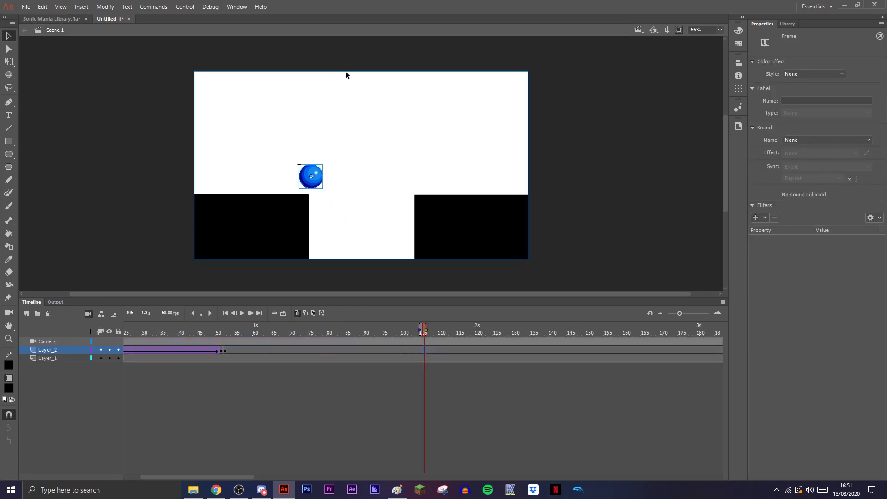
{"action": "right_click", "coordinate": [424, 350]}
{"action": "left_click", "coordinate": [436, 159]}
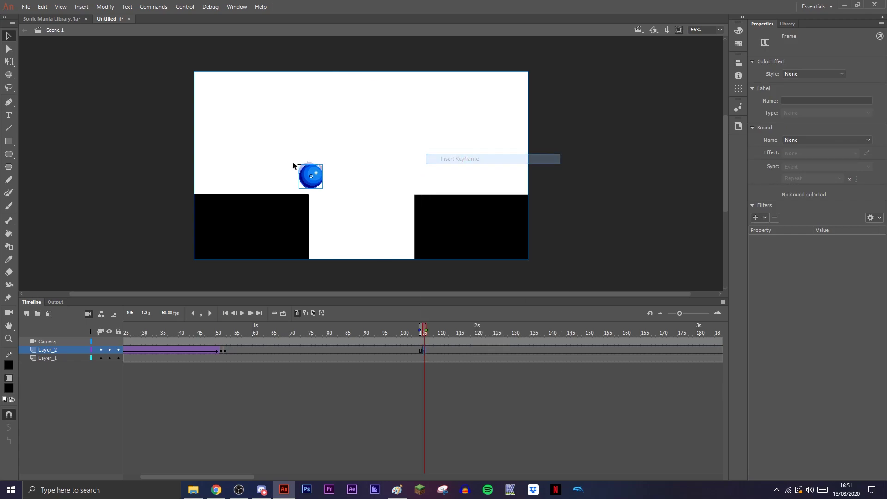
{"action": "left_click_drag", "start_coordinate": [322, 179], "coordinate": [424, 182]}
Step: Create a classic tween between frames 52 and 106 of Layer_2 and play the scene from the start
{"action": "right_click", "coordinate": [303, 350]}
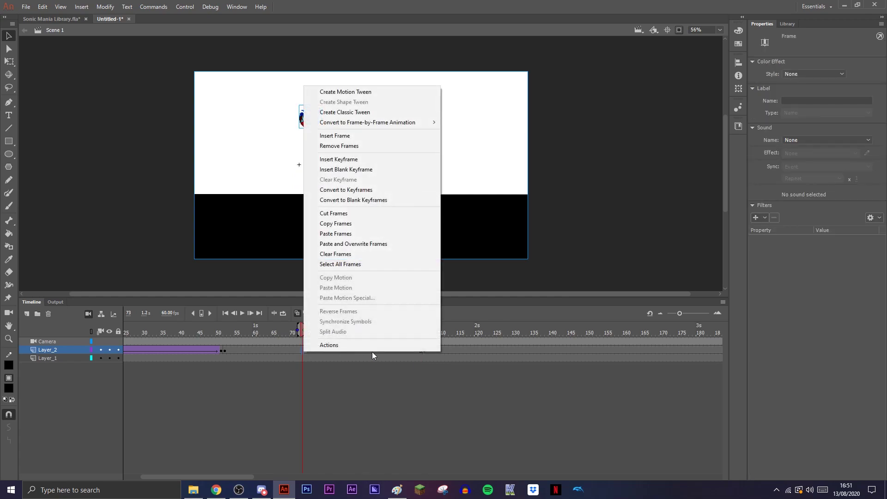
{"action": "left_click", "coordinate": [340, 112]}
{"action": "left_click_drag", "start_coordinate": [147, 332], "coordinate": [94, 332]}
{"action": "left_click", "coordinate": [240, 314]}
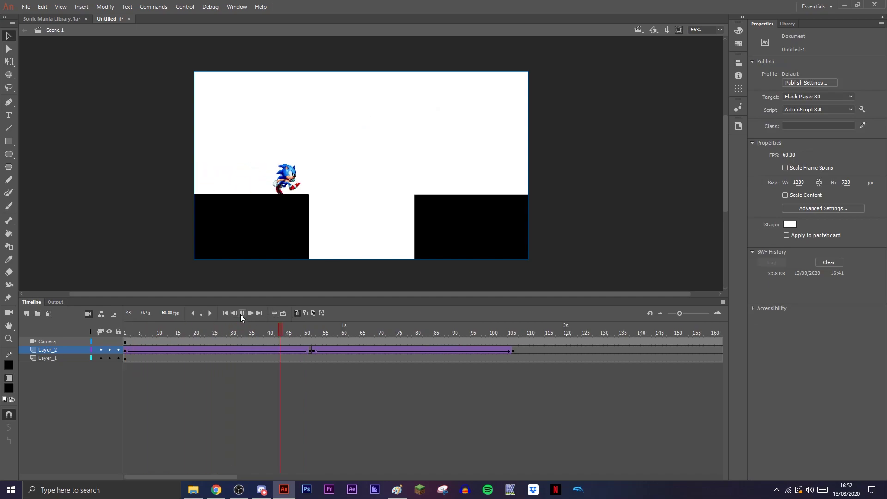
{"action": "left_click", "coordinate": [240, 314]}
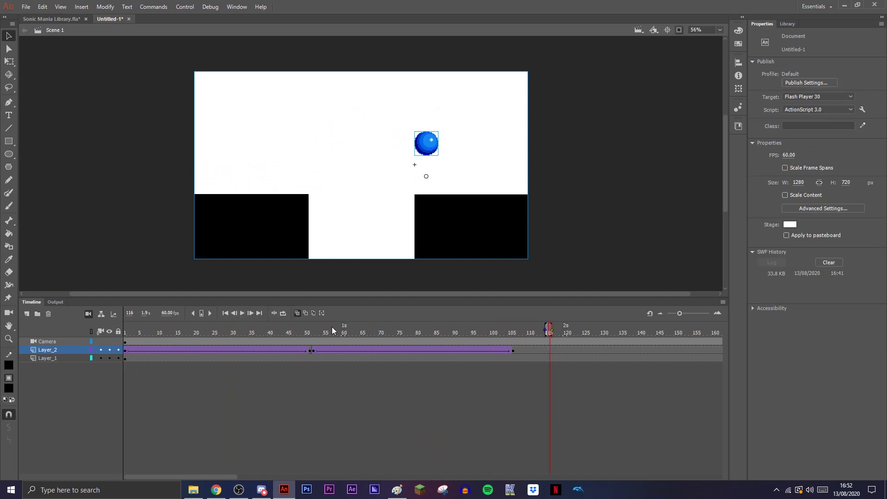
Step: Insert a blank keyframe at frame 107 of Layer_2
{"action": "right_click", "coordinate": [516, 350]}
{"action": "left_click", "coordinate": [555, 167]}
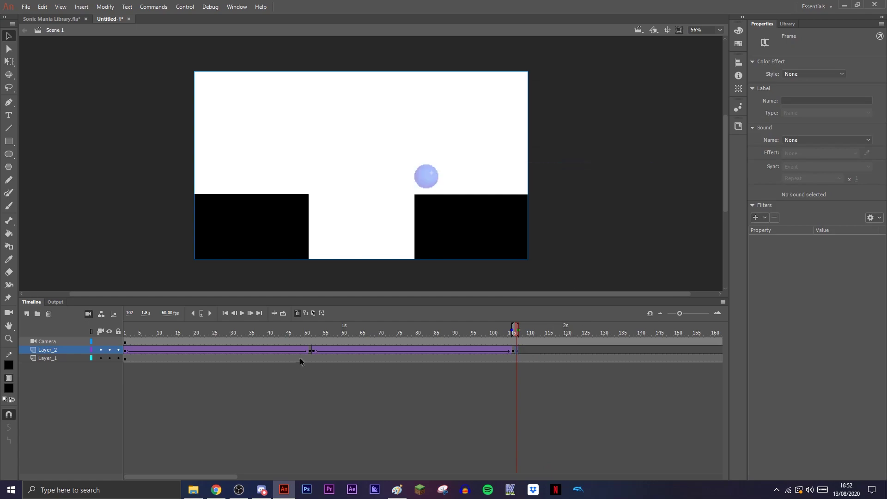
Step: Copy the running Sonic keyframe from frame 51 of Layer_2 to frame 107, tween the run off the stage by frame 148 and play the scene
{"action": "right_click", "coordinate": [308, 348]}
{"action": "left_click", "coordinate": [339, 222]}
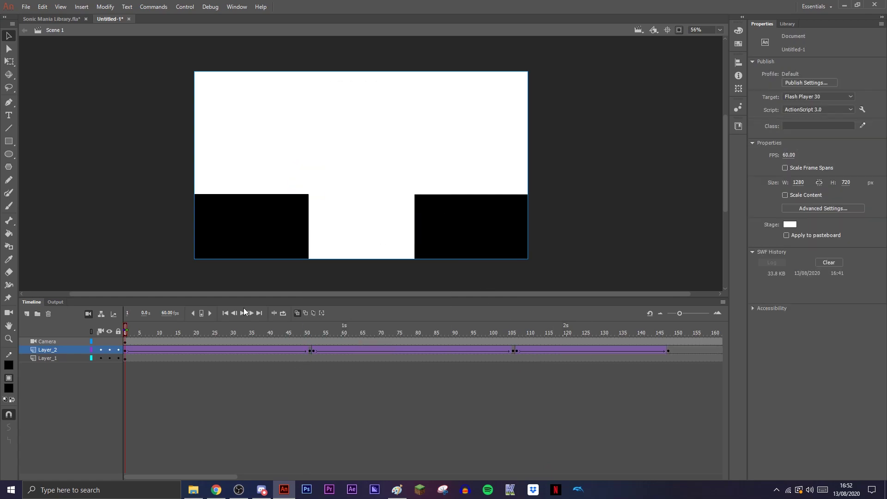
{"action": "left_click", "coordinate": [242, 313]}
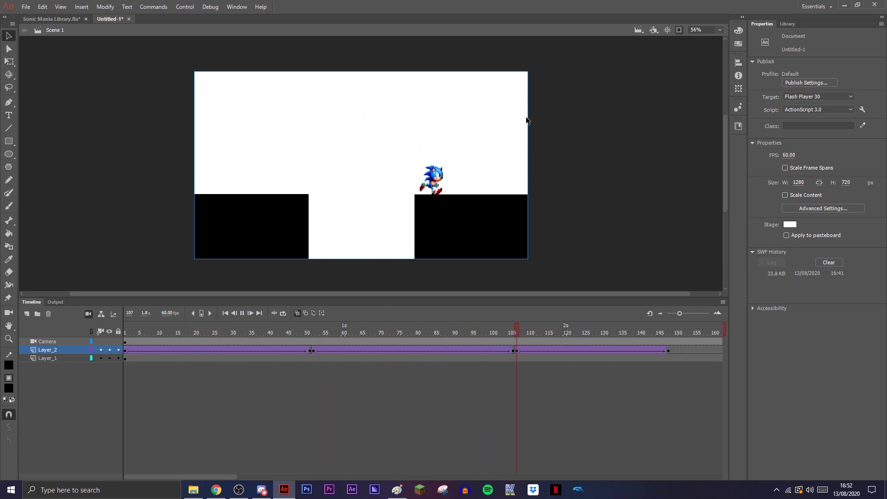
{"action": "left_click_drag", "start_coordinate": [509, 333], "coordinate": [301, 347]}
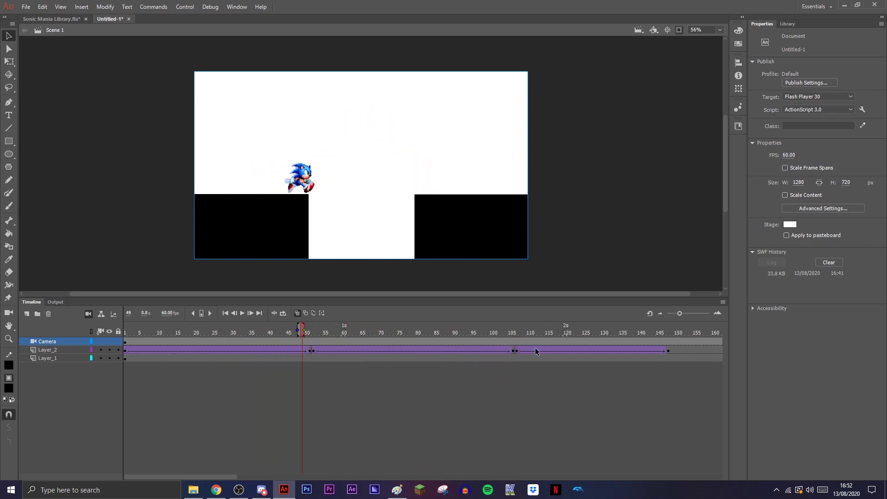
Step: Try moving the ball at frame 106 of Layer_2 to the stage's right edge, play the result and undo the move
{"action": "left_click", "coordinate": [511, 352]}
{"action": "left_click_drag", "start_coordinate": [445, 180], "coordinate": [540, 182]}
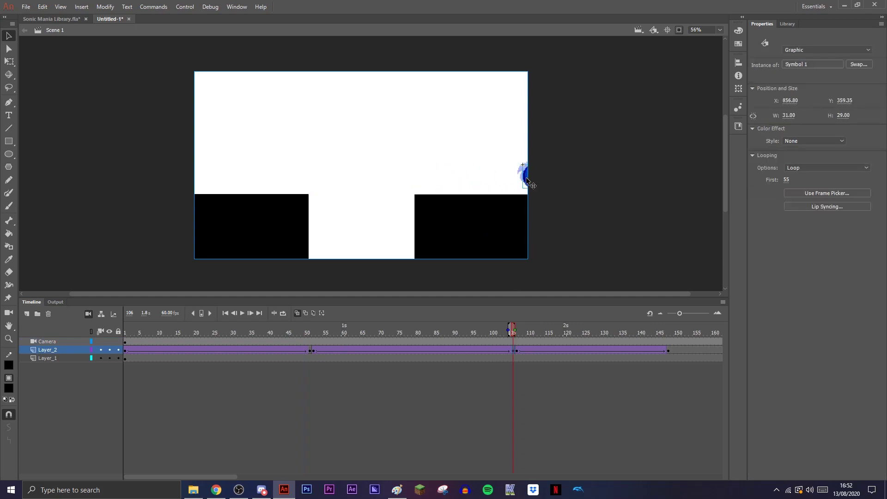
{"action": "left_click_drag", "start_coordinate": [259, 331], "coordinate": [239, 323]}
{"action": "left_click", "coordinate": [241, 316]}
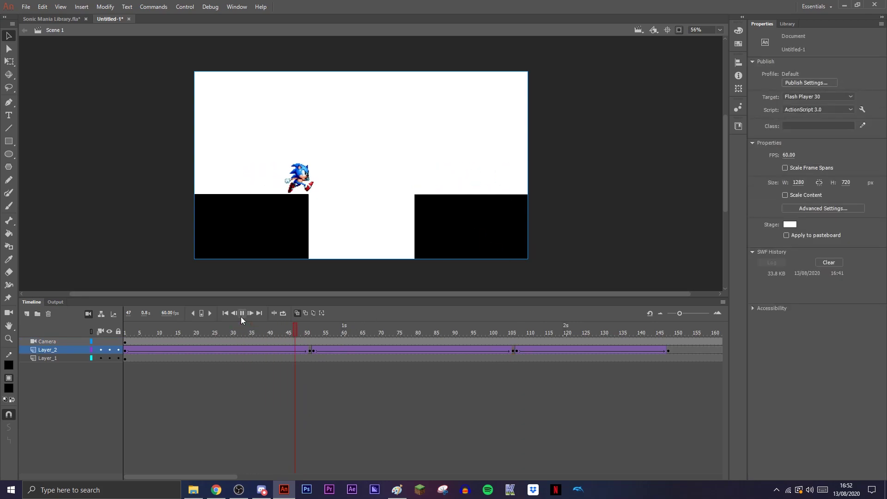
{"action": "left_click", "coordinate": [240, 317]}
{"action": "left_click", "coordinate": [515, 350]}
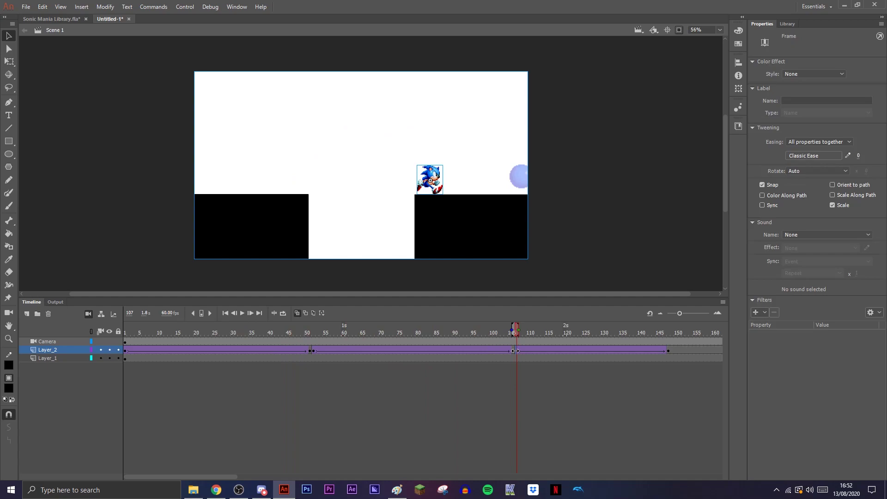
{"action": "key", "text": "ctrl+z"}
{"action": "left_click", "coordinate": [515, 350]}
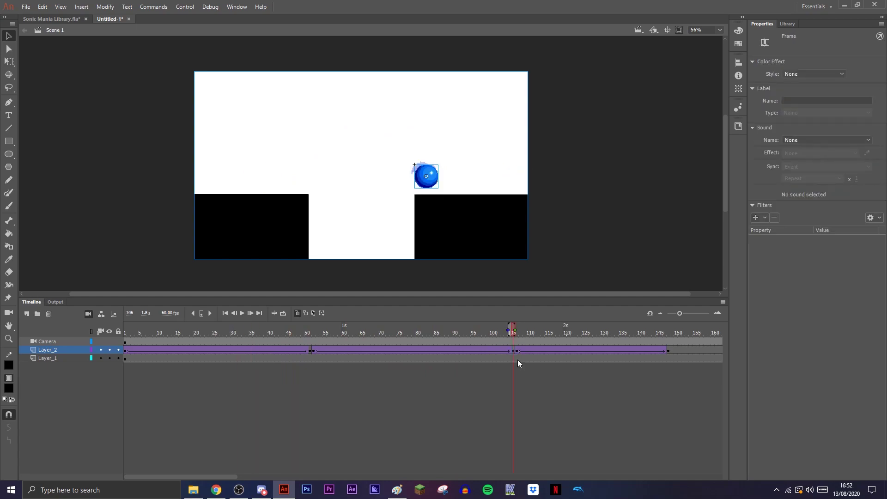
Step: Place the Sonic Spin symbol from the library at frame 52 of Layer_2, at the edge of the left platform
{"action": "left_click_drag", "start_coordinate": [512, 331], "coordinate": [448, 327]}
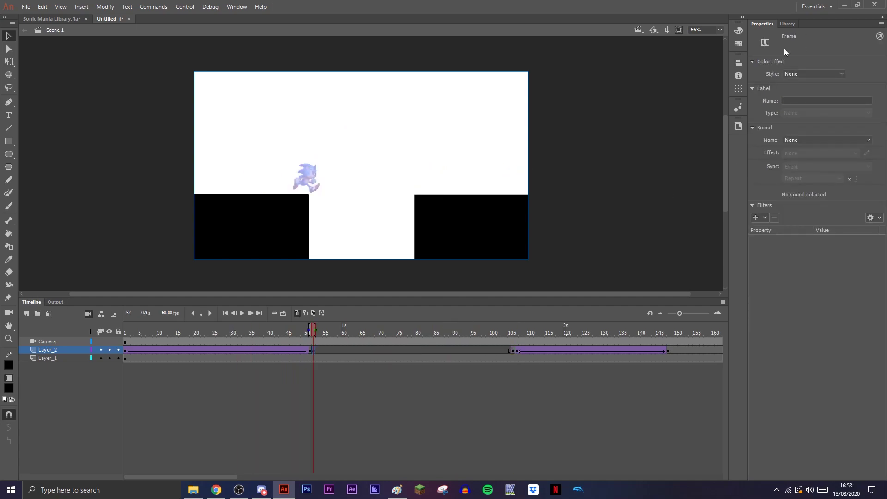
{"action": "left_click", "coordinate": [787, 23]}
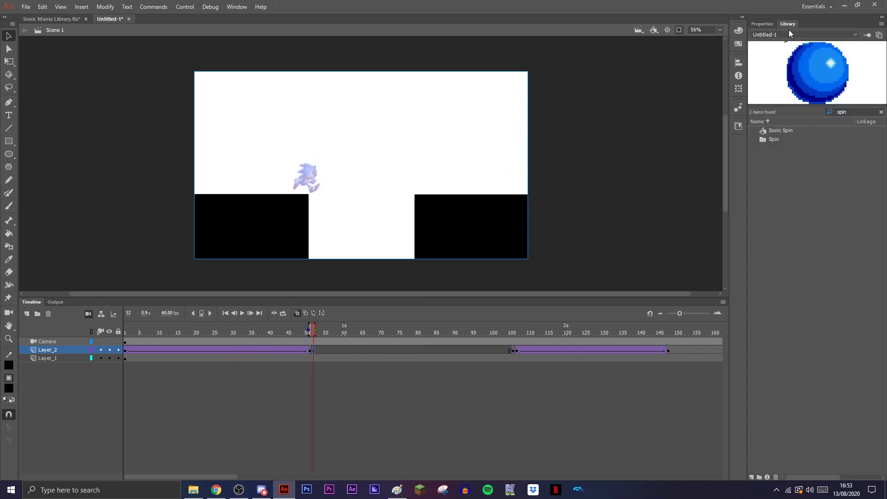
{"action": "left_click_drag", "start_coordinate": [782, 132], "coordinate": [322, 168]}
{"action": "left_click", "coordinate": [679, 29]}
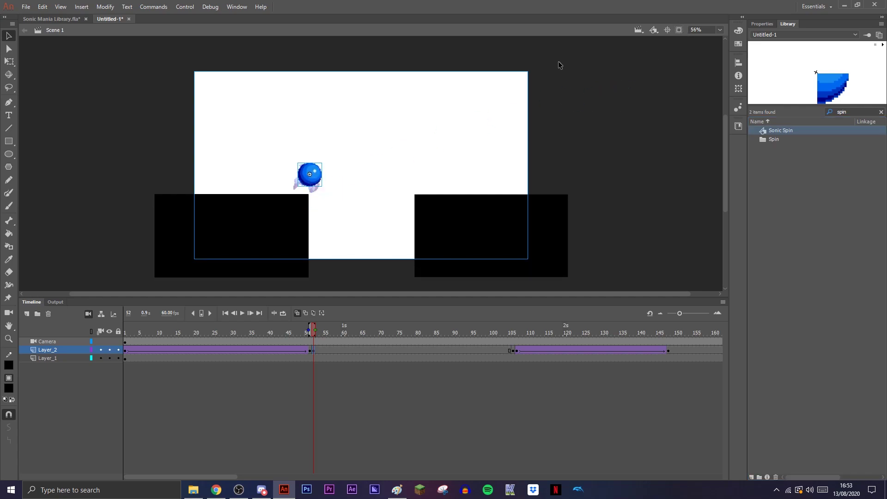
{"action": "left_click", "coordinate": [680, 30]}
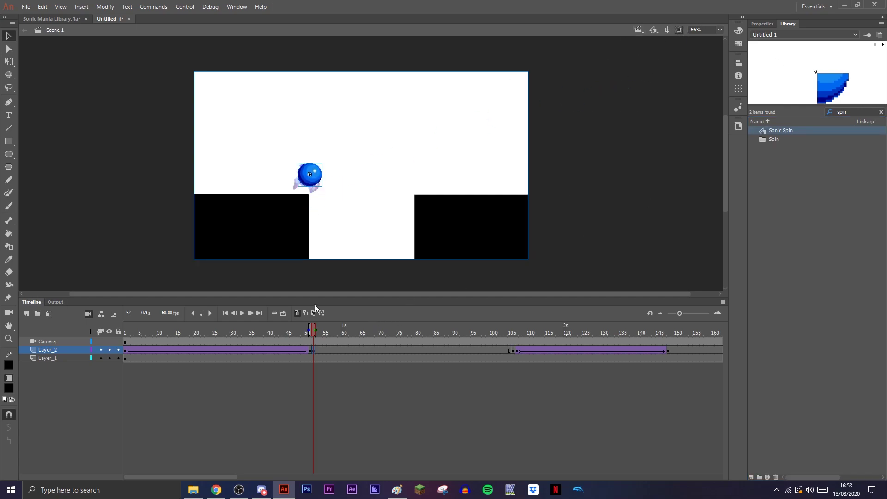
Step: Clear the keyframe at frame 106 of Layer_2 and play the spin from frame 52
{"action": "right_click", "coordinate": [513, 352]}
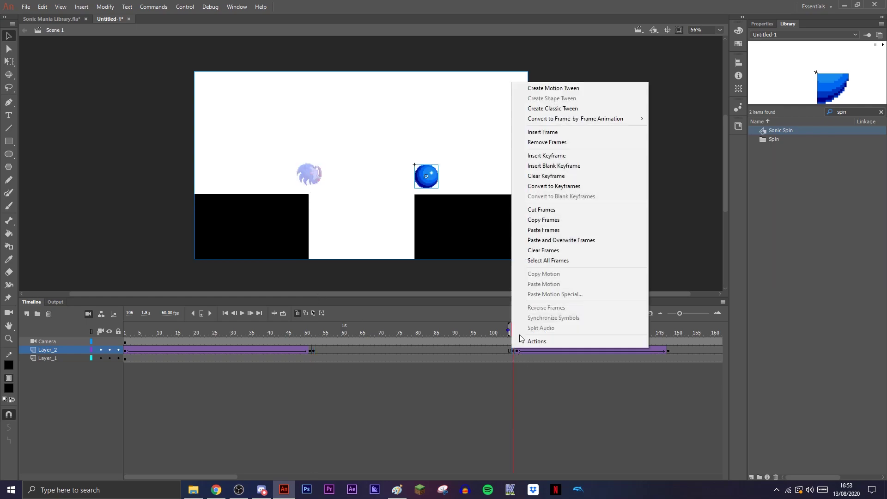
{"action": "left_click", "coordinate": [555, 183]}
{"action": "left_click", "coordinate": [314, 332]}
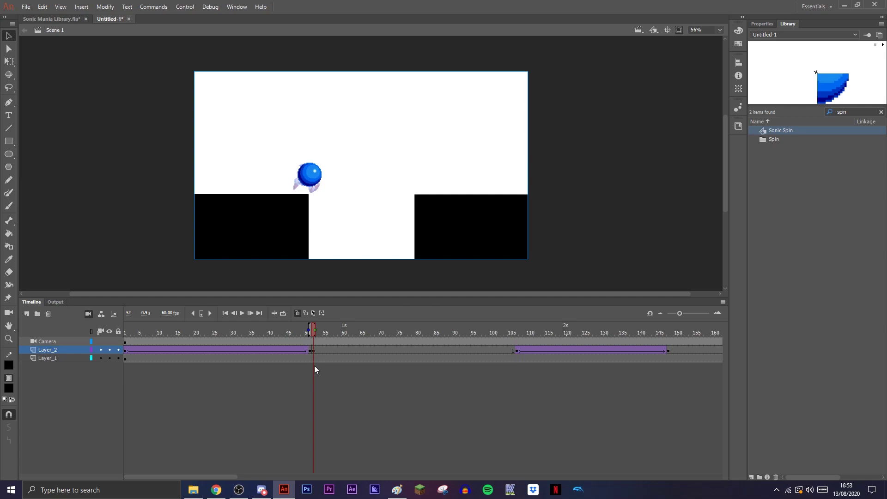
{"action": "right_click", "coordinate": [344, 349]}
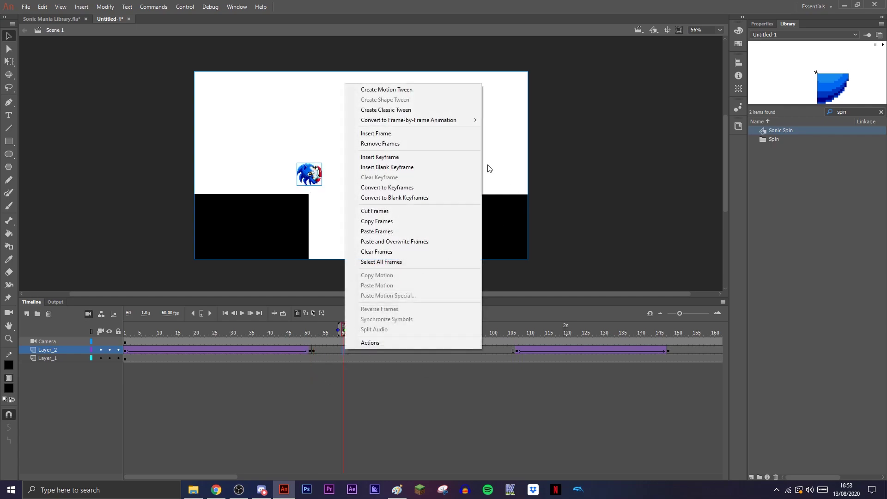
{"action": "left_click", "coordinate": [316, 332]}
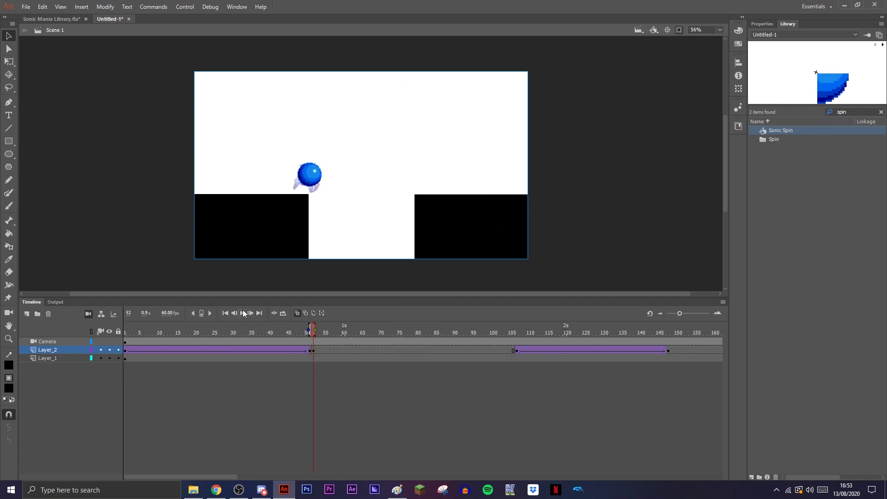
{"action": "left_click", "coordinate": [242, 313]}
Step: Create a motion tween on the spinning ball's span from frame 52 to 106 and scrub back to its first frame
{"action": "left_click", "coordinate": [332, 333]}
{"action": "left_click", "coordinate": [339, 349]}
{"action": "right_click", "coordinate": [340, 350]}
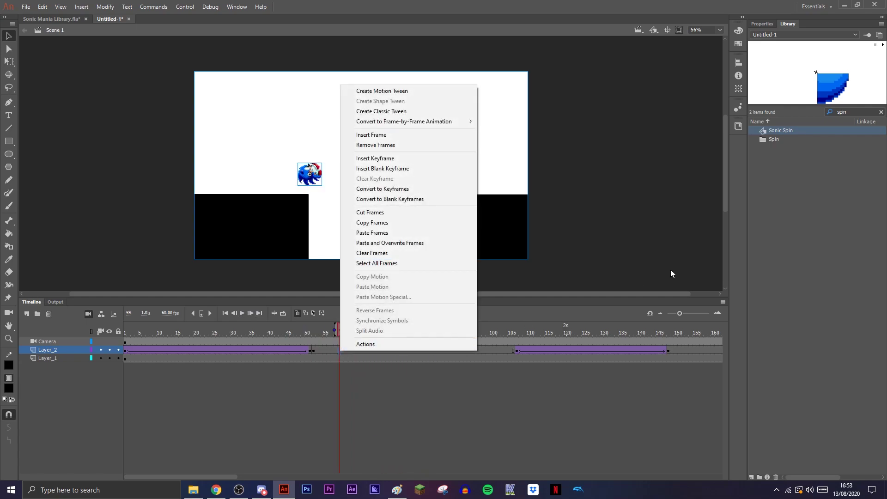
{"action": "left_click", "coordinate": [405, 92]}
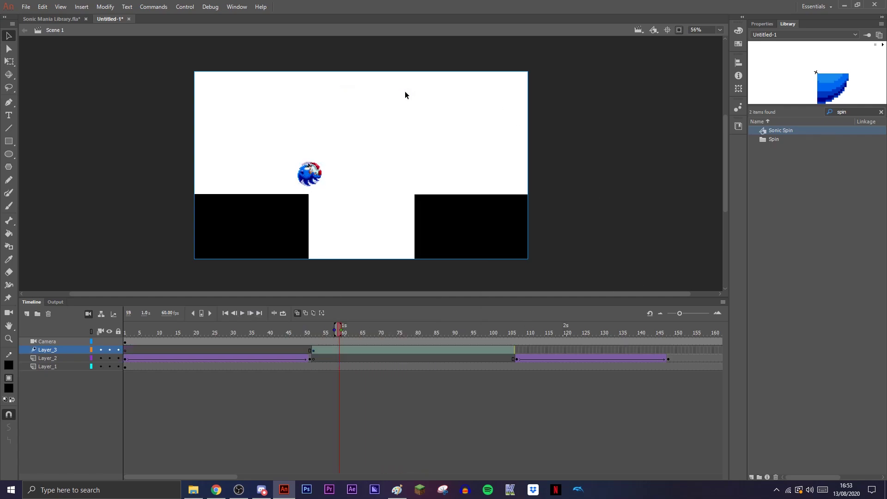
{"action": "left_click", "coordinate": [339, 358]}
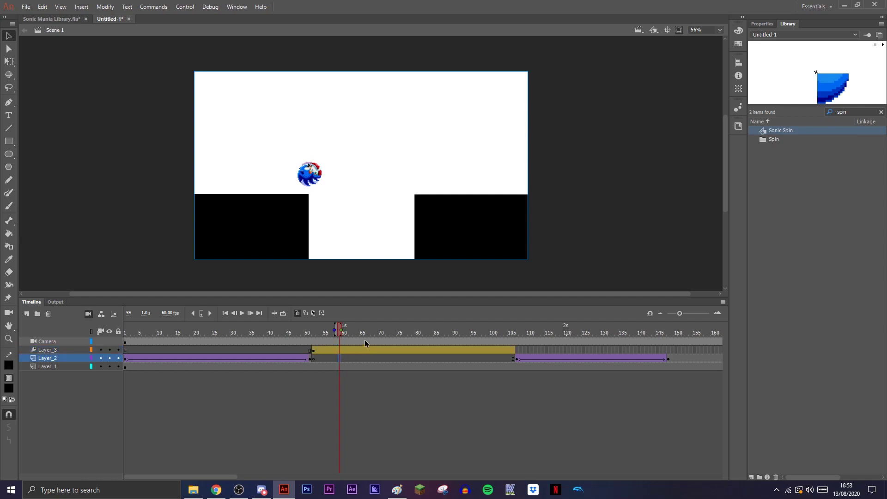
{"action": "left_click_drag", "start_coordinate": [384, 326], "coordinate": [313, 347]}
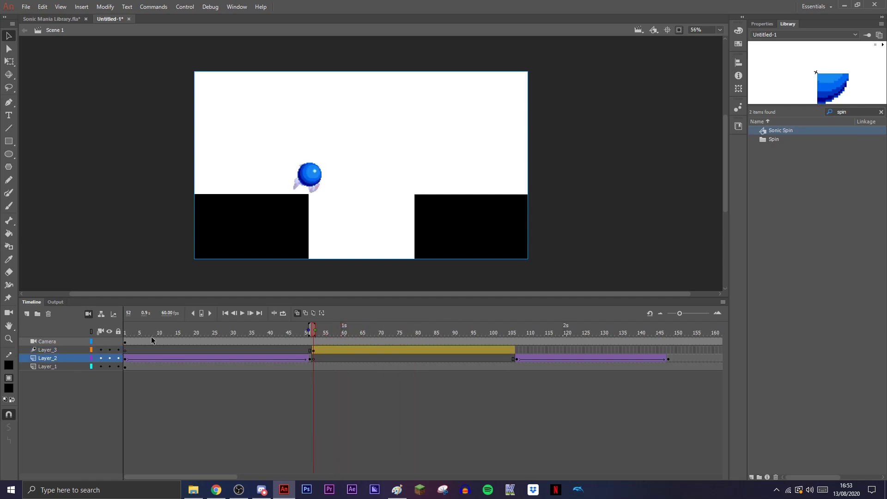
Step: At frame 106 of Layer_3, move the spinning ball horizontally across the gap onto the right platform
{"action": "left_click", "coordinate": [384, 332]}
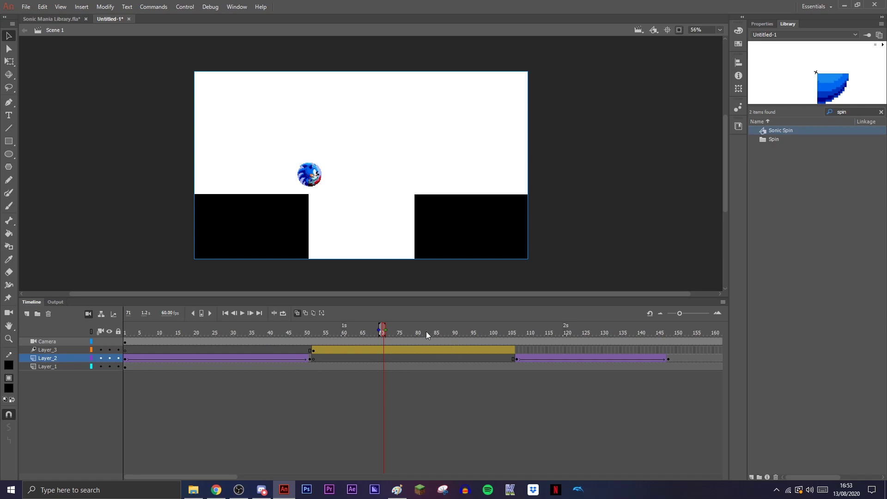
{"action": "left_click_drag", "start_coordinate": [433, 329], "coordinate": [510, 353]}
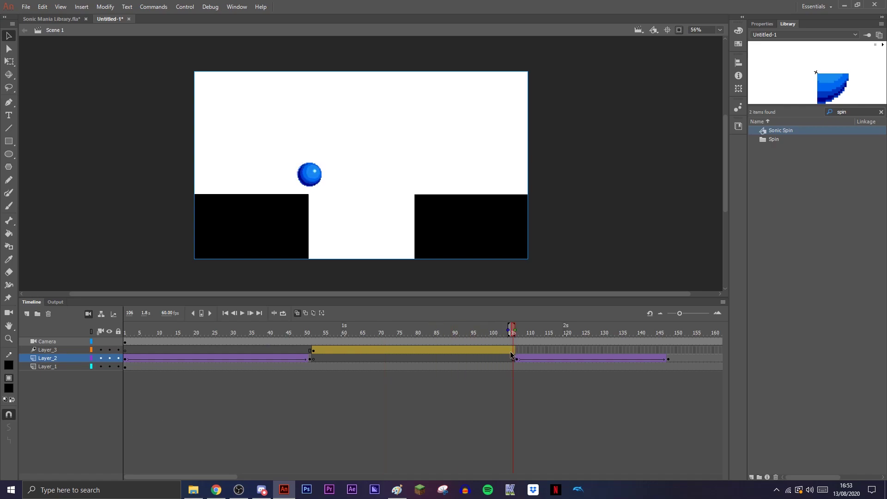
{"action": "left_click", "coordinate": [514, 350]}
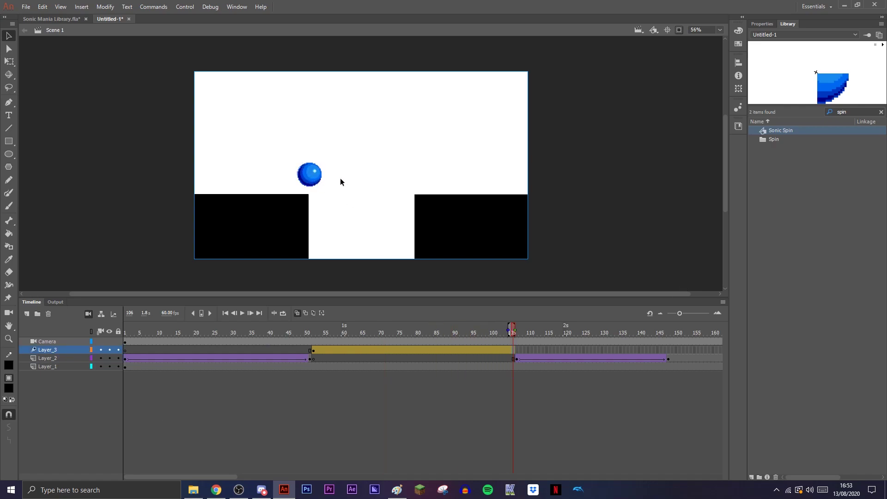
{"action": "left_click_drag", "start_coordinate": [311, 176], "coordinate": [436, 175]}
Step: At frame 79 of Layer_3, raise the ball high above the gap to bend its motion path into an arc, and play the jump
{"action": "left_click", "coordinate": [413, 324]}
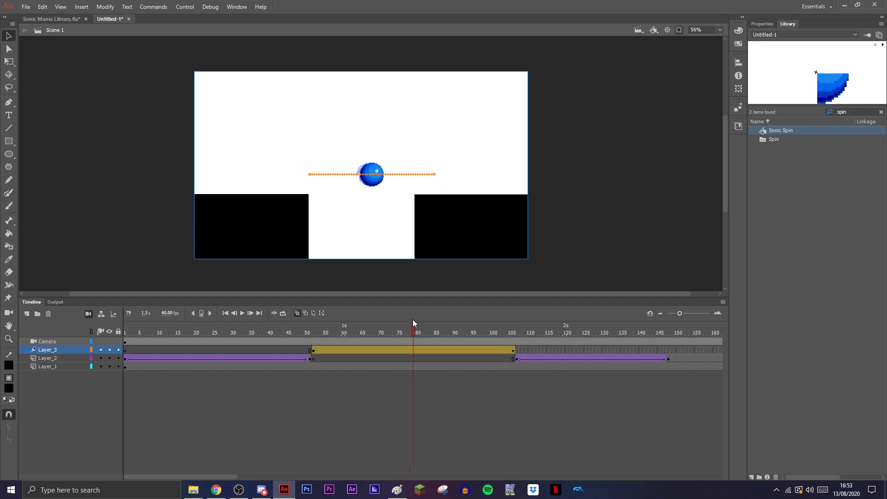
{"action": "left_click", "coordinate": [372, 180]}
{"action": "left_click_drag", "start_coordinate": [369, 177], "coordinate": [366, 124]}
{"action": "left_click", "coordinate": [363, 283]}
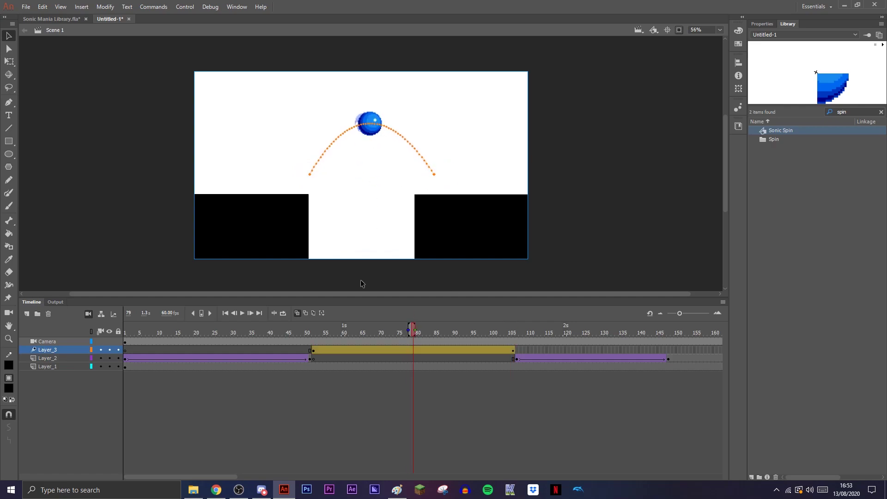
{"action": "left_click", "coordinate": [285, 329]}
{"action": "left_click", "coordinate": [242, 313]}
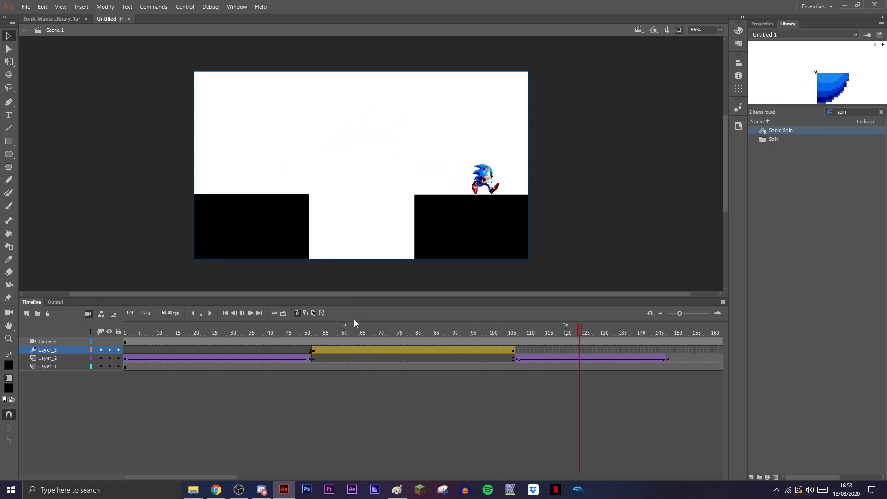
Step: At frame 106 of Layer_3, nudge the ball slightly left to align it with the running Sonic on the right platform
{"action": "left_click_drag", "start_coordinate": [369, 331], "coordinate": [332, 331]}
{"action": "left_click_drag", "start_coordinate": [298, 329], "coordinate": [513, 353]}
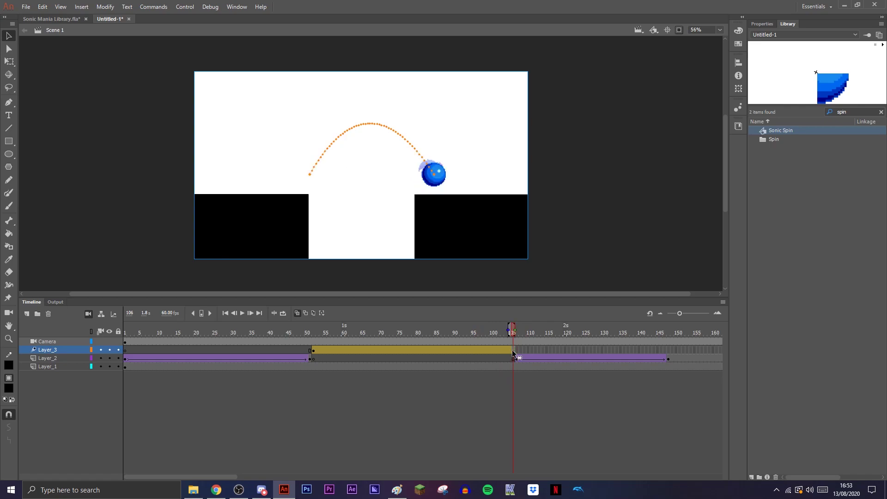
{"action": "left_click_drag", "start_coordinate": [437, 178], "coordinate": [431, 177]}
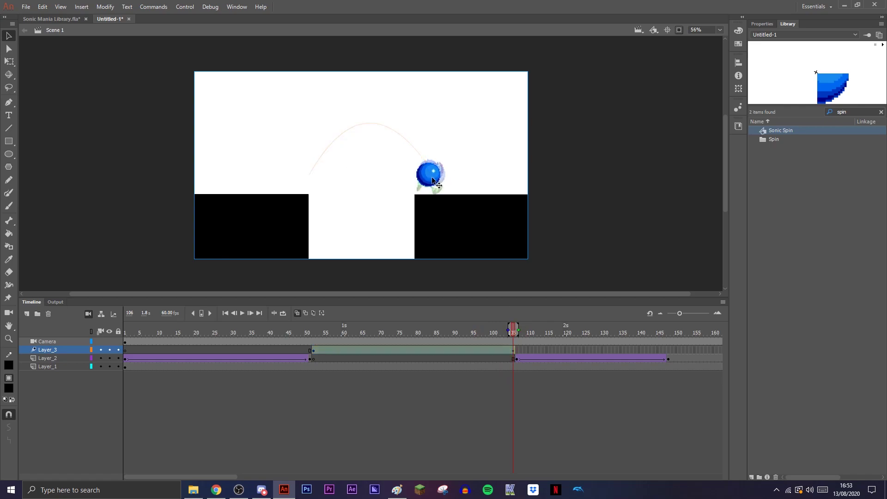
Step: Play the scene and scrub through the jump and landing frames to review the motion-tweened arc
{"action": "left_click", "coordinate": [245, 328]}
{"action": "left_click", "coordinate": [242, 313]}
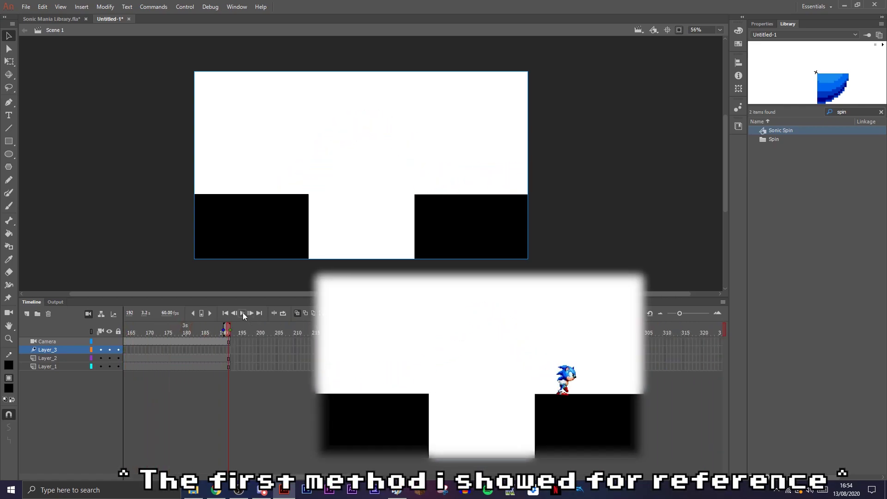
{"action": "left_click", "coordinate": [242, 314]}
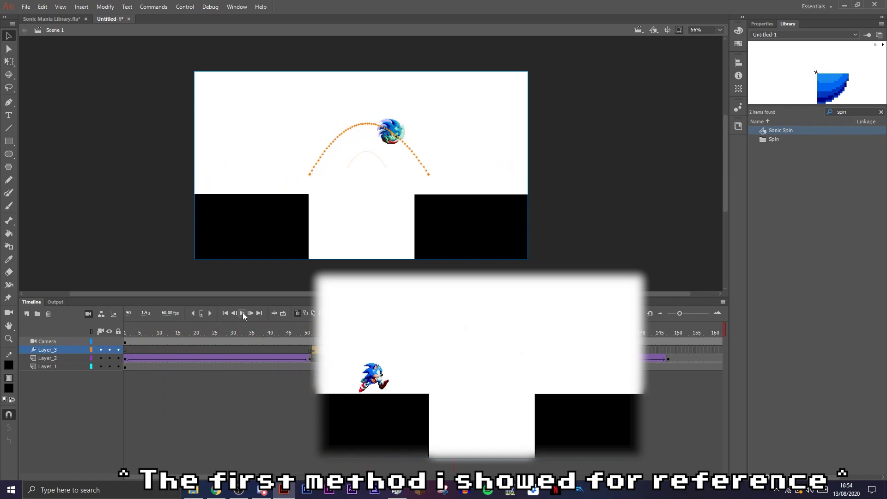
{"action": "left_click_drag", "start_coordinate": [380, 331], "coordinate": [410, 330]}
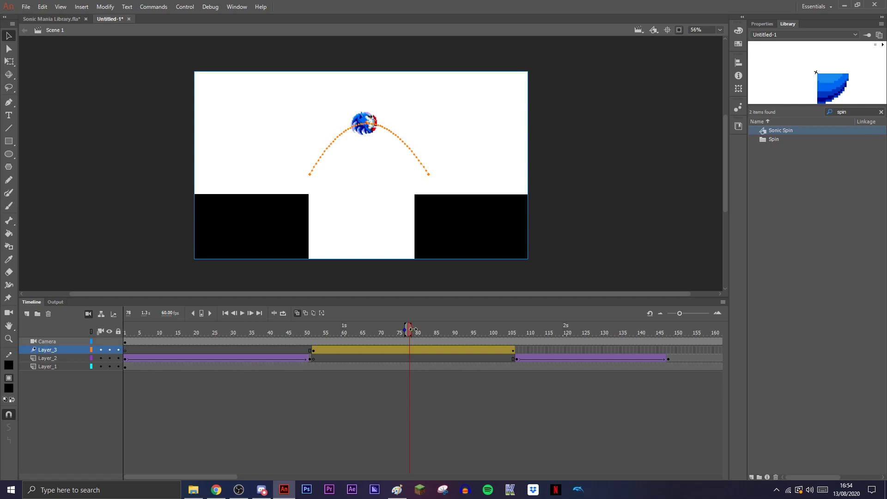
{"action": "left_click_drag", "start_coordinate": [446, 326], "coordinate": [526, 331]}
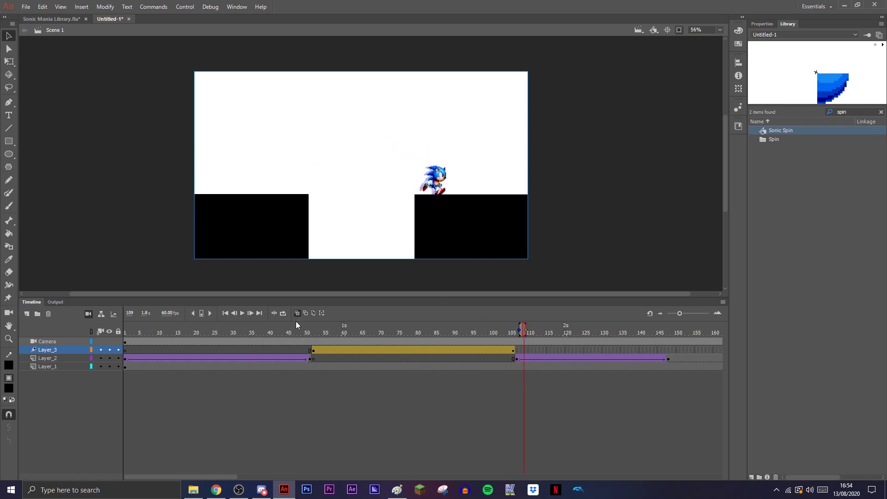
{"action": "left_click_drag", "start_coordinate": [339, 328], "coordinate": [453, 337]}
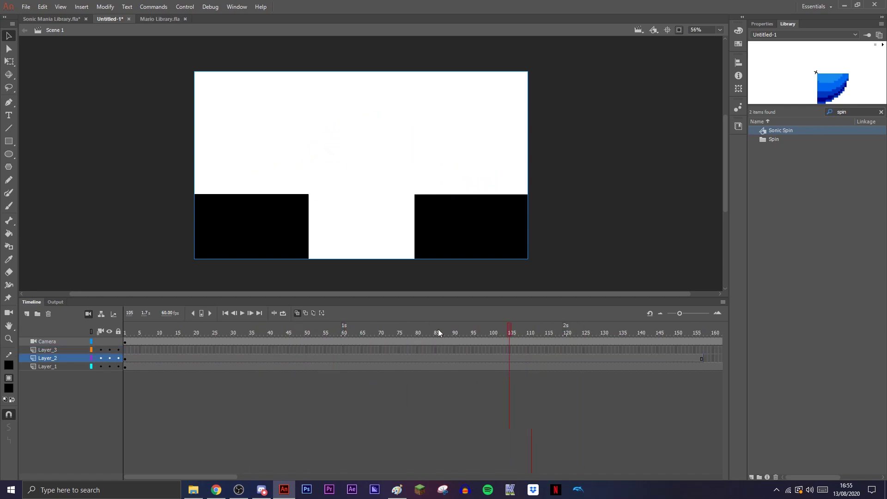
Step: Insert a keyframe at frame 1 of Layer_3 and paste the Mario sprite onto the stage
{"action": "right_click", "coordinate": [125, 351]}
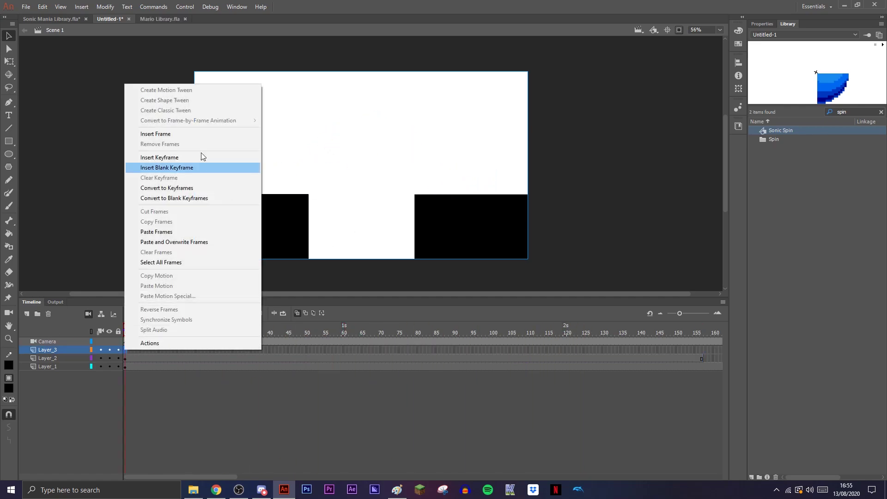
{"action": "left_click", "coordinate": [201, 158]}
{"action": "right_click", "coordinate": [392, 115]}
{"action": "left_click", "coordinate": [471, 140]}
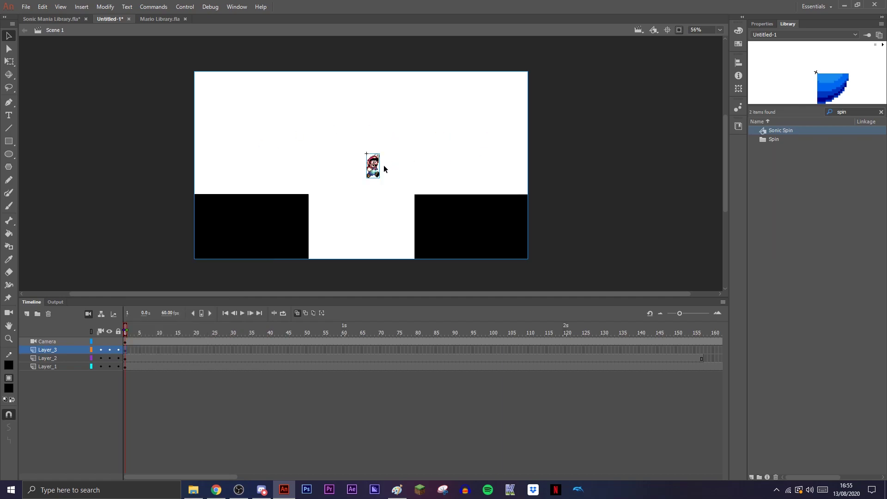
Step: Stand the Mario sprite on top of the left platform, set back from its edge
{"action": "left_click_drag", "start_coordinate": [381, 166], "coordinate": [306, 193]}
{"action": "left_click", "coordinate": [8, 338]}
{"action": "left_click_drag", "start_coordinate": [144, 110], "coordinate": [505, 254]}
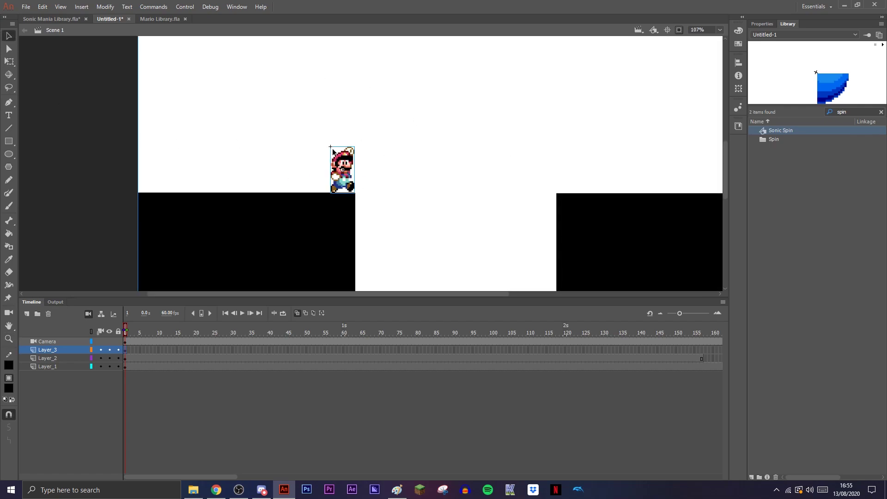
{"action": "left_click_drag", "start_coordinate": [335, 173], "coordinate": [274, 175]}
{"action": "left_click_drag", "start_coordinate": [362, 293], "coordinate": [333, 293]}
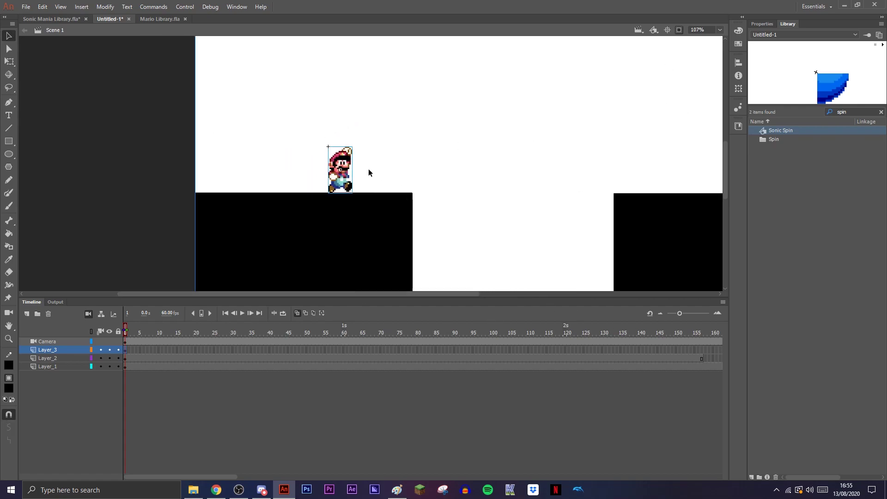
Step: Inspect the two jump poses inside Mario's M jump1 symbol frame by frame, and return to Scene 1
{"action": "double_click", "coordinate": [340, 180]}
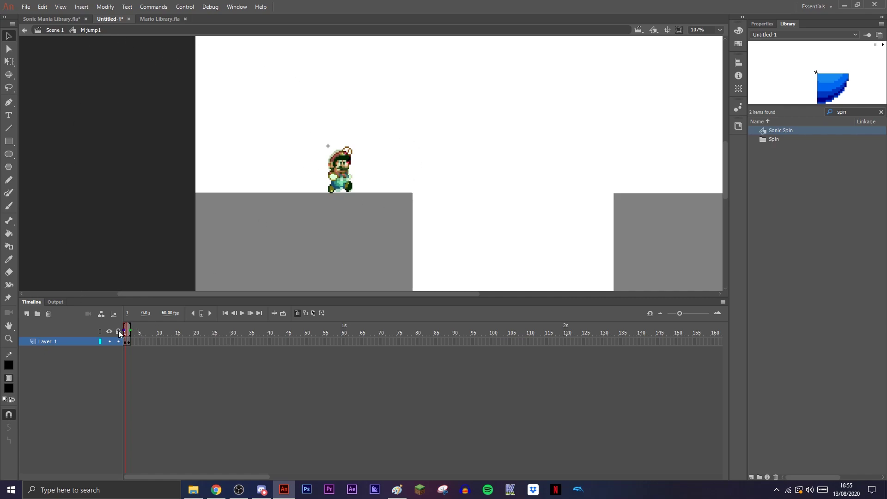
{"action": "left_click", "coordinate": [300, 312]}
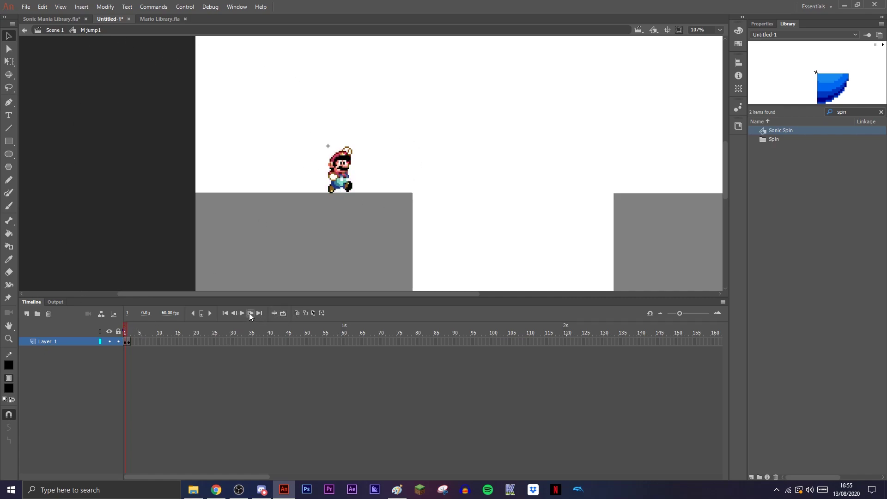
{"action": "left_click", "coordinate": [249, 313]}
{"action": "left_click", "coordinate": [234, 313]}
{"action": "left_click", "coordinate": [249, 314]}
{"action": "left_click", "coordinate": [234, 313]}
{"action": "left_click", "coordinate": [251, 315]}
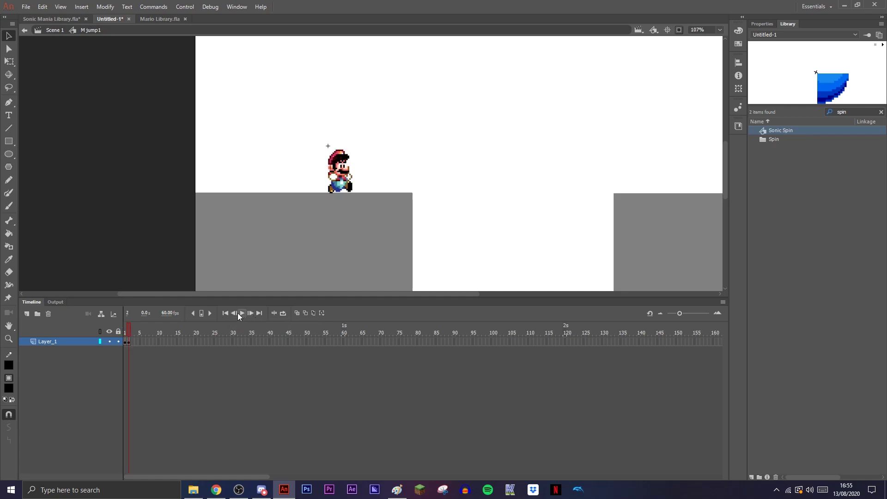
{"action": "left_click", "coordinate": [234, 313]}
{"action": "left_click", "coordinate": [53, 30]}
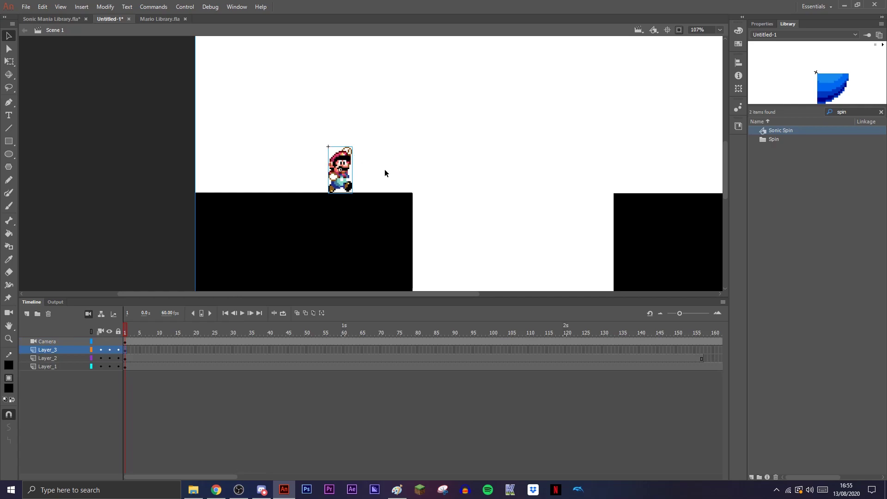
Step: Convert the Mario sprite on the left platform into a new symbol and open that symbol for editing
{"action": "right_click", "coordinate": [345, 181]}
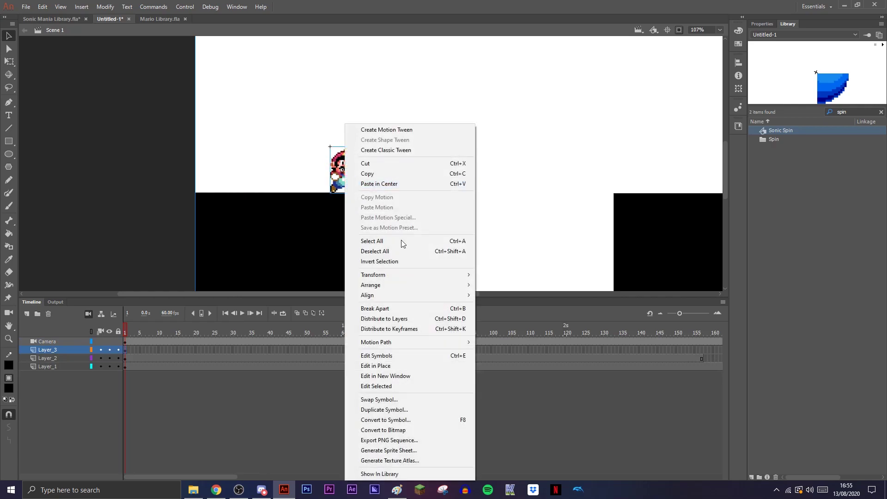
{"action": "left_click", "coordinate": [386, 420]}
{"action": "left_click", "coordinate": [488, 114]}
{"action": "double_click", "coordinate": [341, 181]}
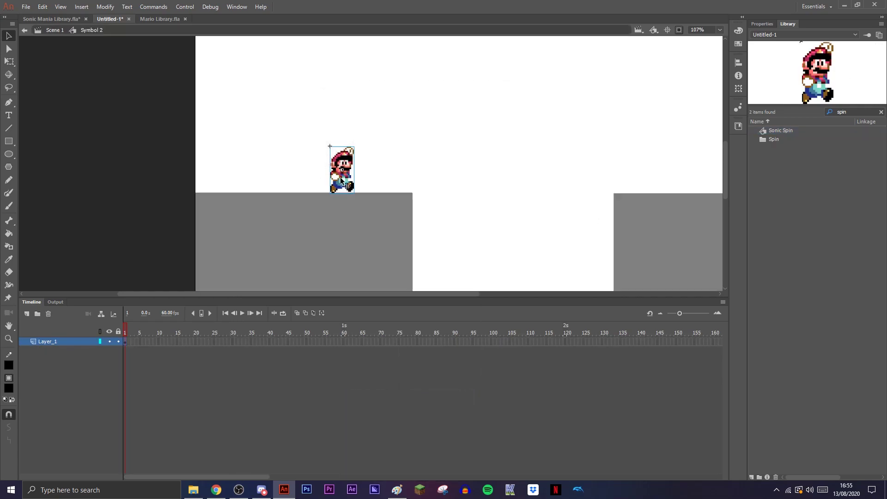
Step: Insert a keyframe at frame 30 inside the new symbol and move Mario straight up to the jump's peak
{"action": "right_click", "coordinate": [233, 346]}
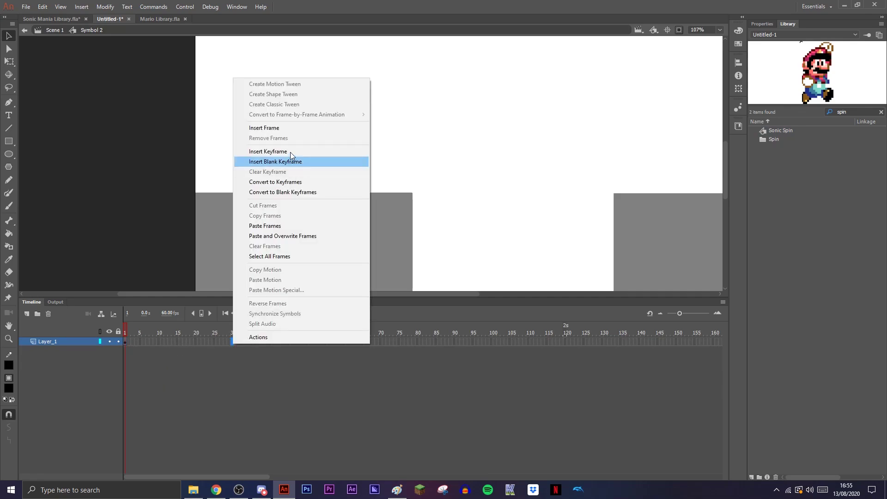
{"action": "left_click", "coordinate": [295, 160]}
{"action": "left_click_drag", "start_coordinate": [344, 158], "coordinate": [344, 48]}
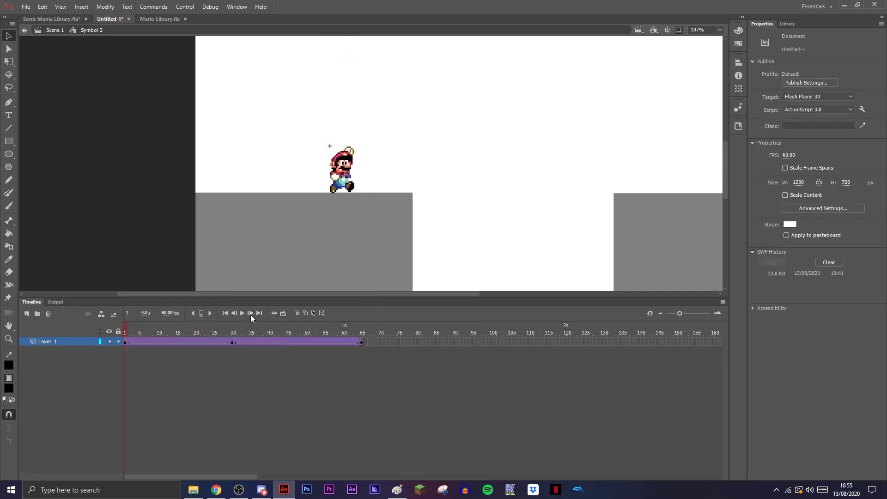
Step: Play Mario's tweened jump, review the poses in the nested M jump1 symbol, and return to Symbol 2
{"action": "left_click", "coordinate": [242, 312]}
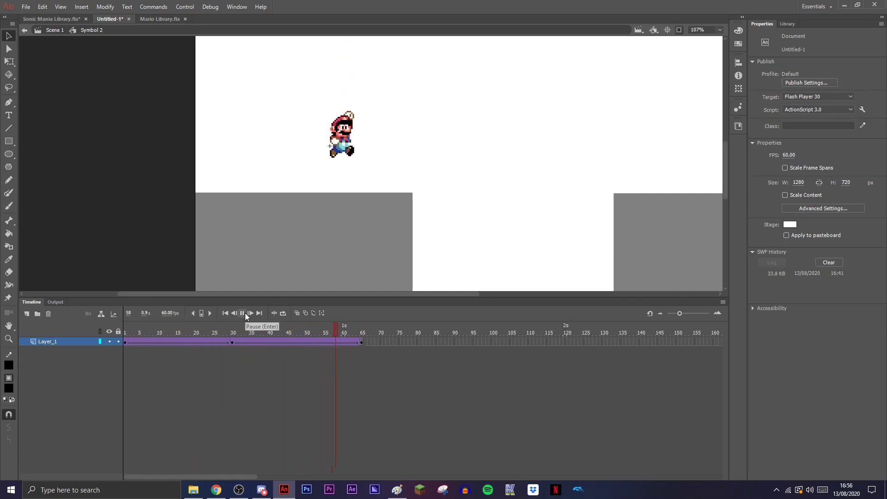
{"action": "left_click_drag", "start_coordinate": [224, 331], "coordinate": [125, 332]}
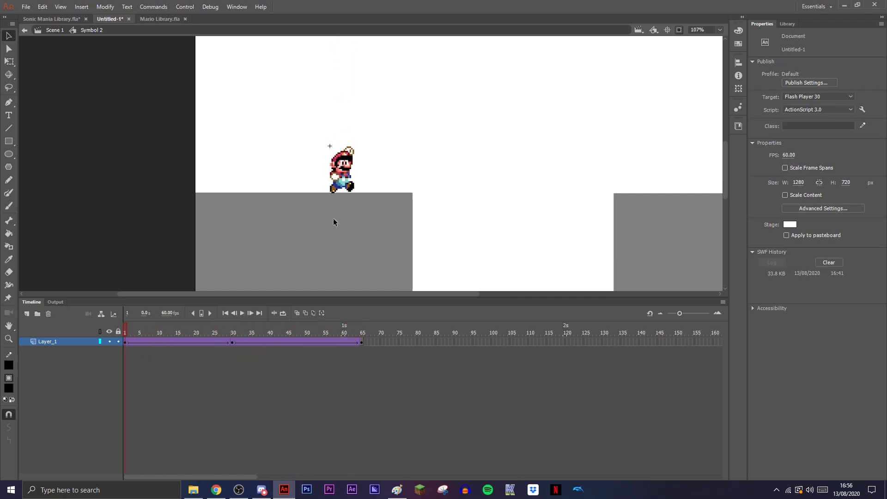
{"action": "left_click", "coordinate": [340, 179]}
{"action": "double_click", "coordinate": [350, 186]}
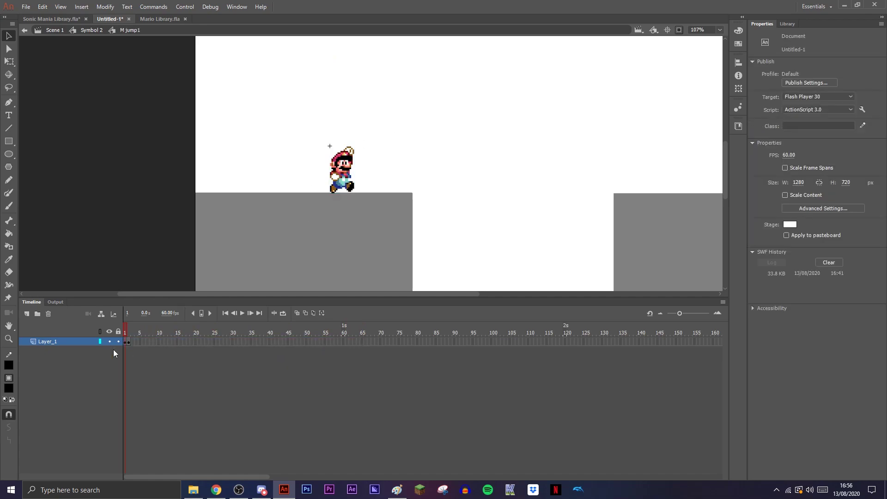
{"action": "mouse_move", "coordinate": [125, 331]}
{"action": "left_mouse_down"}
{"action": "mouse_move", "coordinate": [137, 330]}
{"action": "mouse_move", "coordinate": [120, 340]}
{"action": "mouse_move", "coordinate": [133, 344]}
{"action": "left_mouse_up"}
{"action": "left_click", "coordinate": [83, 30]}
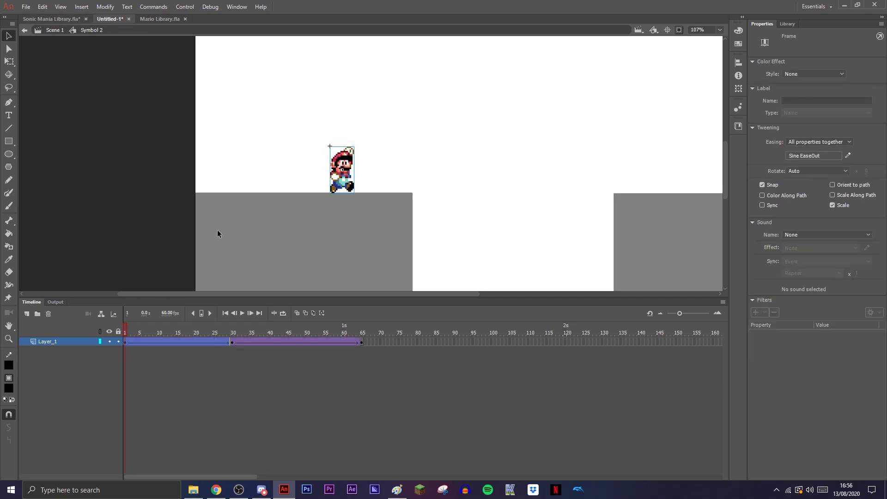
Step: Insert a keyframe at frame 31 of Layer_1, directly after the peak of Mario's jump
{"action": "left_click_drag", "start_coordinate": [126, 328], "coordinate": [233, 332]}
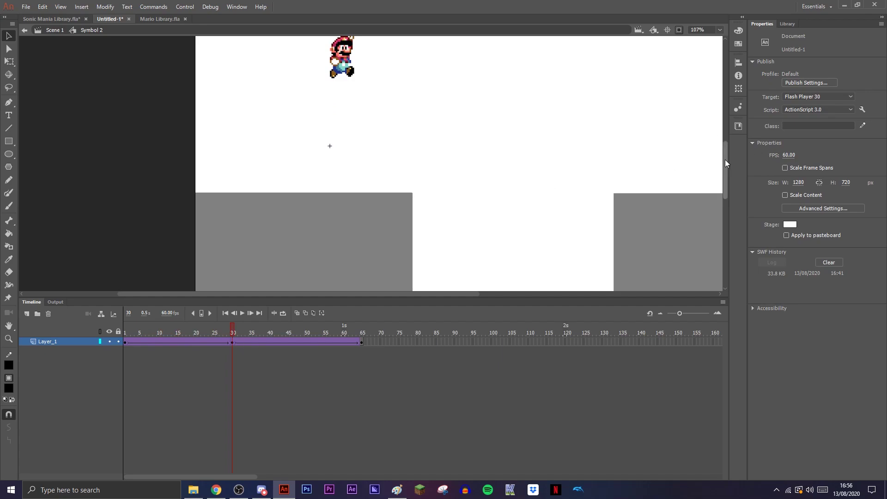
{"action": "left_click_drag", "start_coordinate": [724, 160], "coordinate": [725, 144]}
{"action": "left_click_drag", "start_coordinate": [234, 330], "coordinate": [254, 341]}
{"action": "left_click", "coordinate": [236, 342]}
{"action": "right_click", "coordinate": [235, 342]}
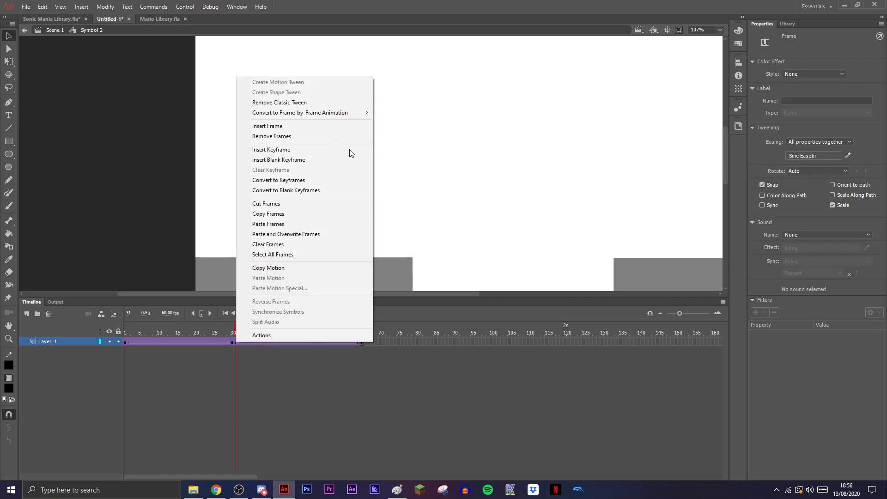
{"action": "left_click", "coordinate": [286, 150]}
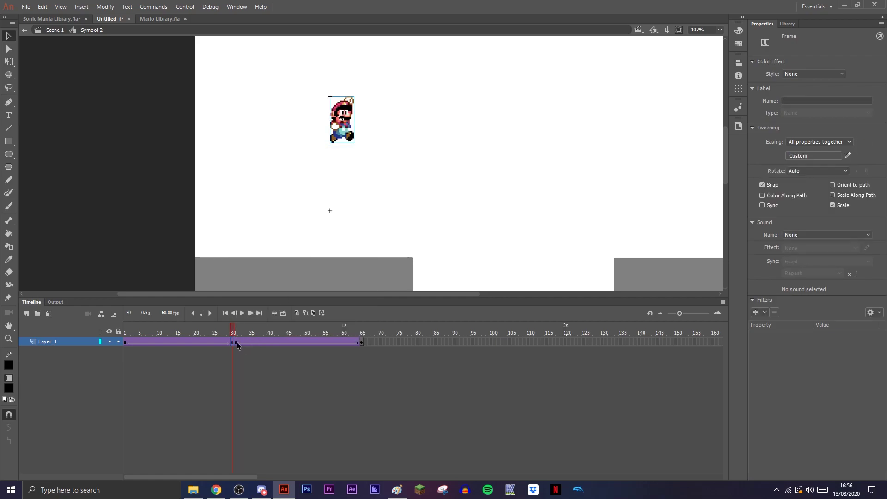
Step: Set the Mario instance at frame 31 to display frame 2 of M jump1 as its falling pose
{"action": "left_click", "coordinate": [344, 127]}
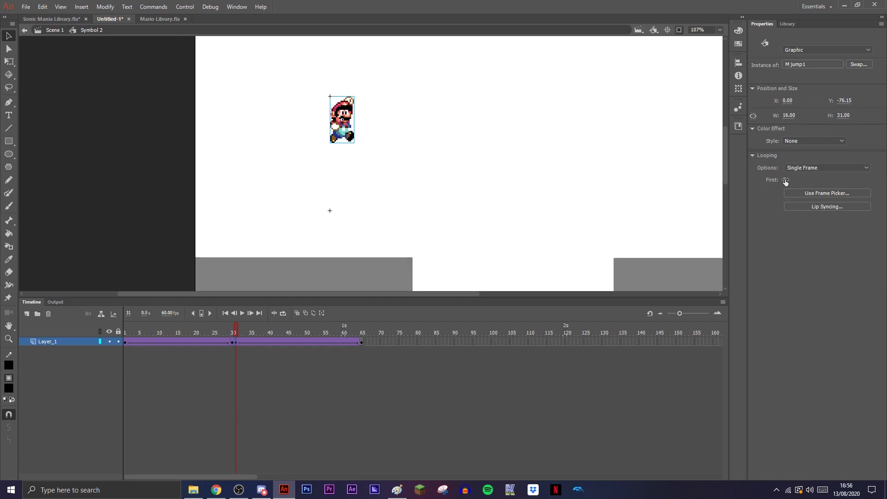
{"action": "type", "text": "2"}
{"action": "key", "text": "Return"}
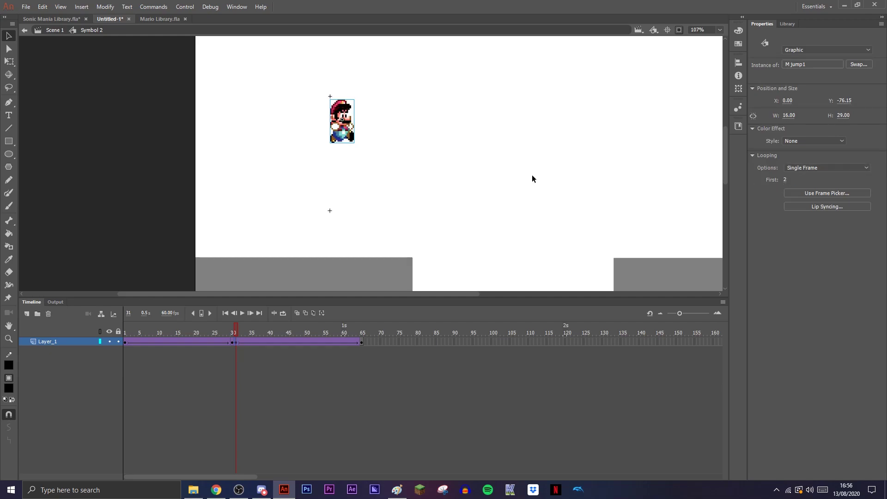
{"action": "left_click", "coordinate": [532, 178]}
Step: Check Mario's pose and looping settings at frame 30, and play the jump from the start
{"action": "left_click_drag", "start_coordinate": [239, 328], "coordinate": [232, 336]}
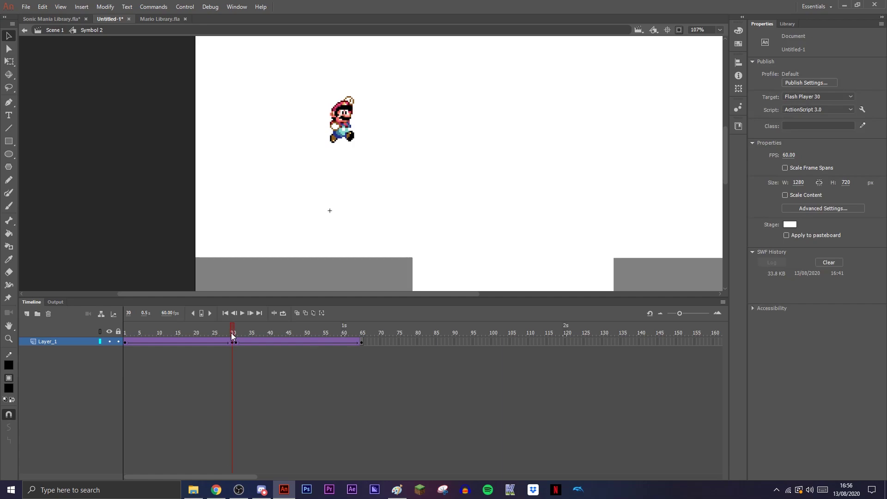
{"action": "left_click", "coordinate": [351, 117]}
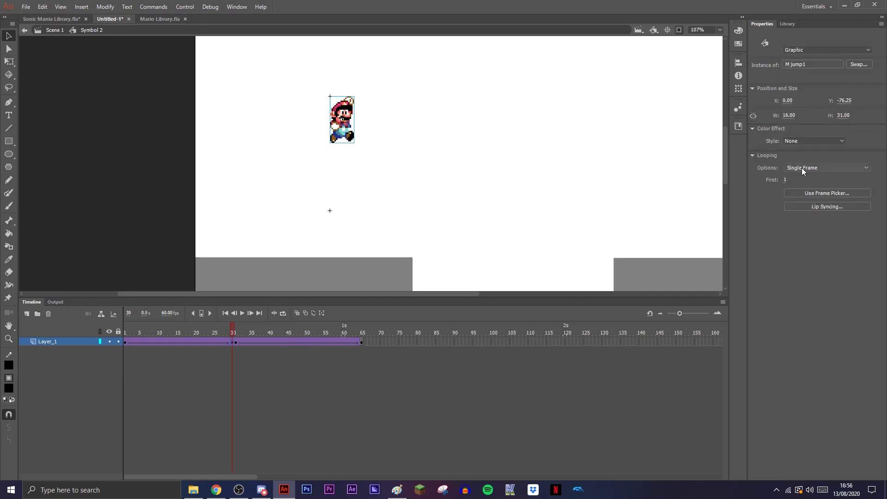
{"action": "left_click_drag", "start_coordinate": [233, 334], "coordinate": [108, 333]}
{"action": "left_click", "coordinate": [242, 315]}
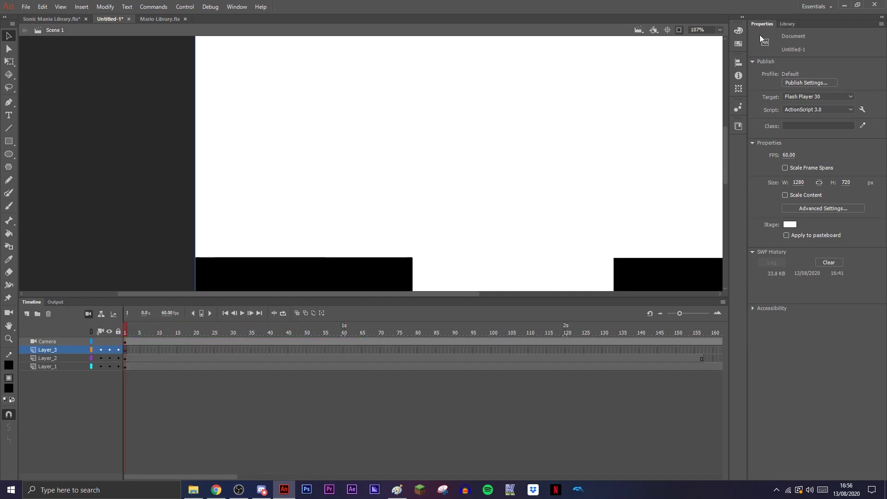
Step: Place the blue ball, Symbol 1, near the left platform's edge at frame 1 of Layer_3 and extend the layer to frame 124
{"action": "left_click", "coordinate": [720, 29]}
{"action": "left_click", "coordinate": [713, 79]}
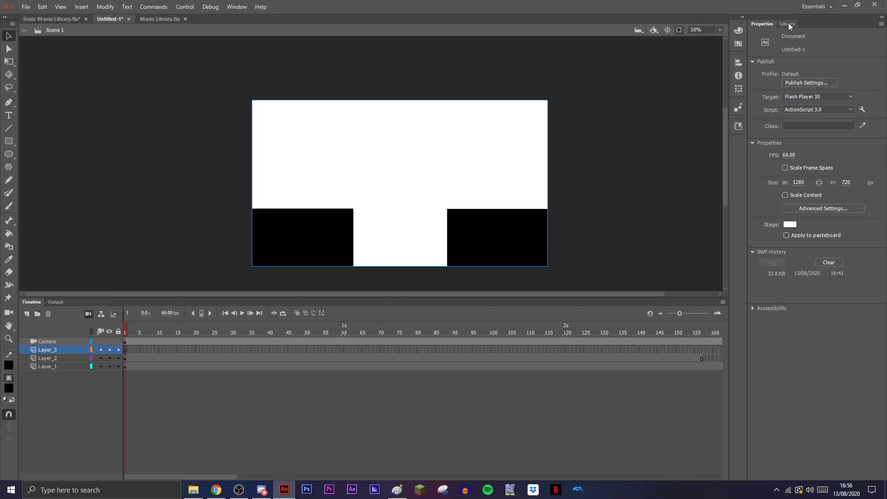
{"action": "left_click", "coordinate": [788, 24]}
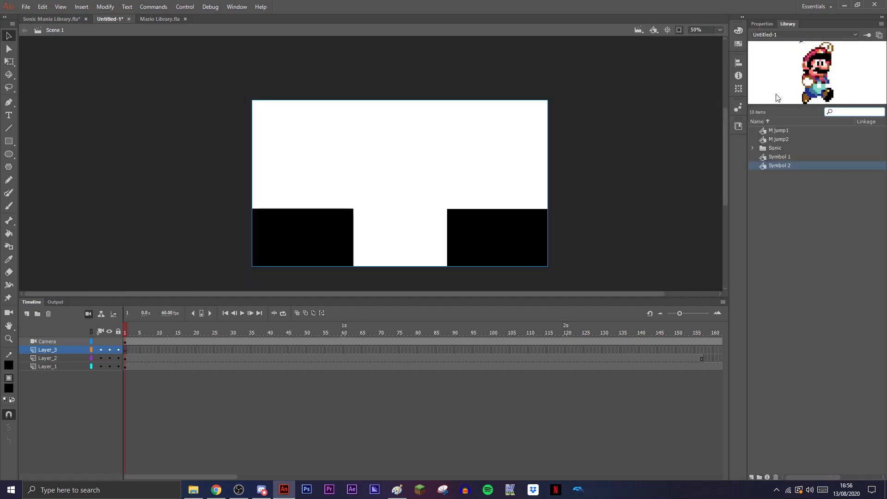
{"action": "left_click", "coordinate": [777, 157]}
{"action": "left_click_drag", "start_coordinate": [352, 147], "coordinate": [342, 221]}
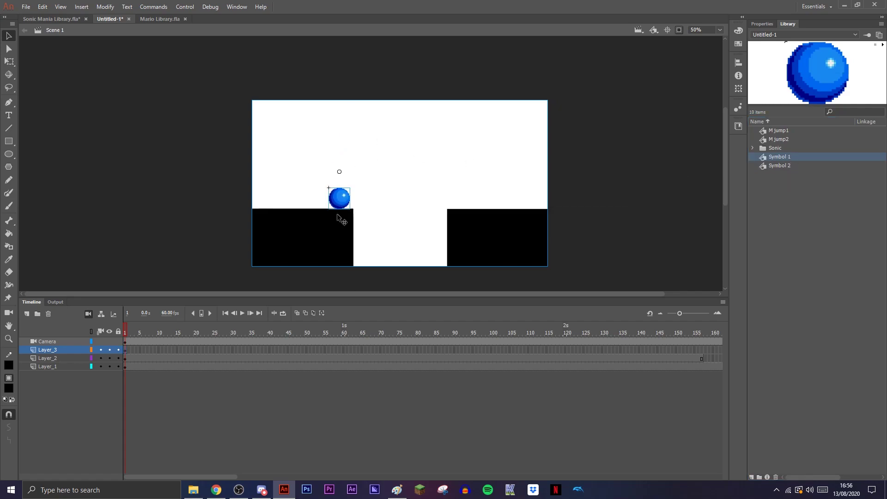
{"action": "left_click", "coordinate": [578, 351]}
{"action": "key", "text": "F5"}
Step: Play the scene from frame 1 repeatedly and scrub back through it to review Sonic's spinning vertical jump
{"action": "left_click_drag", "start_coordinate": [264, 334], "coordinate": [2, 353]}
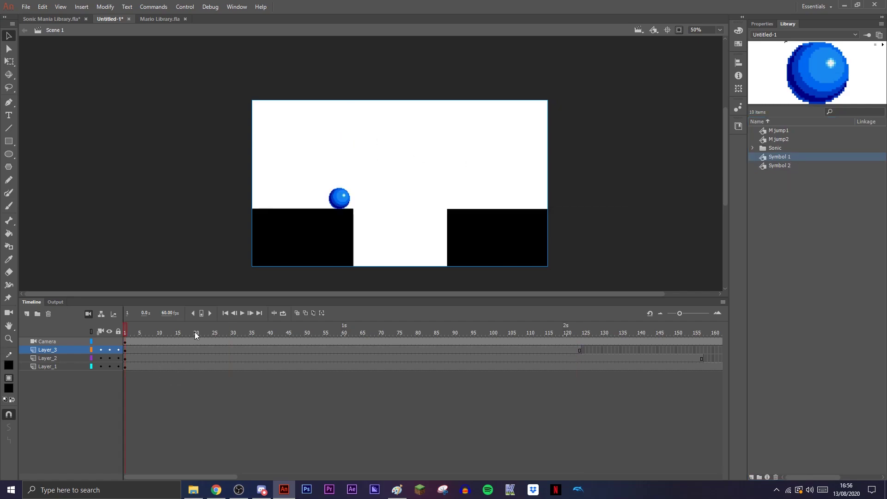
{"action": "left_click", "coordinate": [242, 313]}
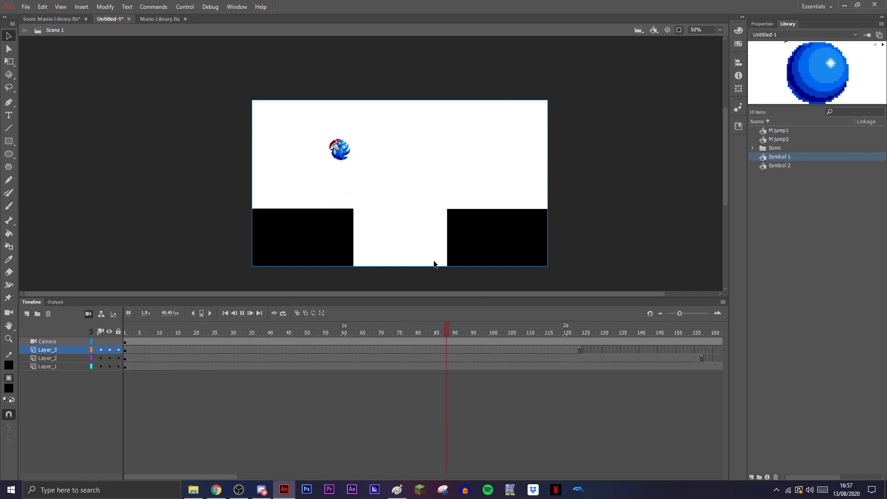
{"action": "left_click_drag", "start_coordinate": [325, 331], "coordinate": [125, 331]}
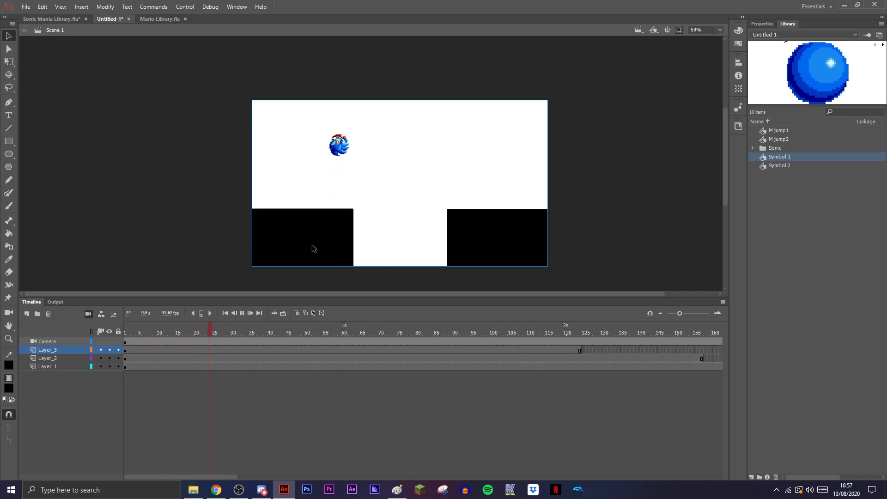
{"action": "key", "text": "shift+comma"}
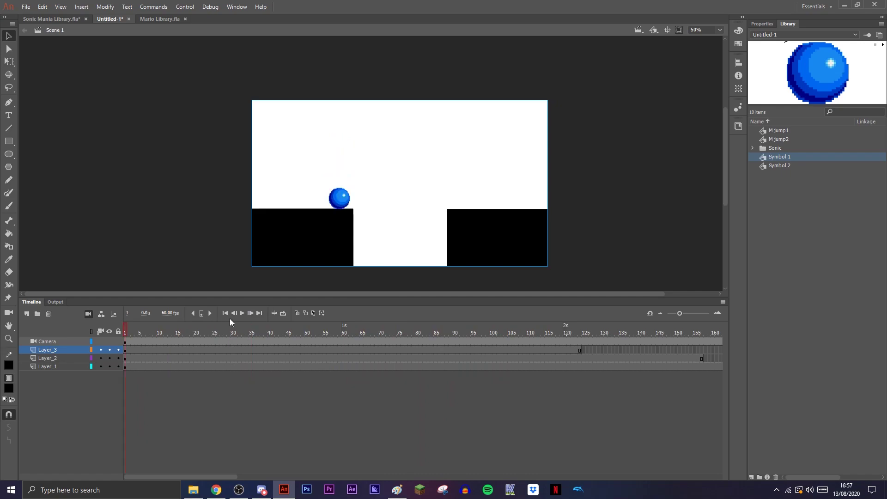
{"action": "left_click", "coordinate": [243, 313]}
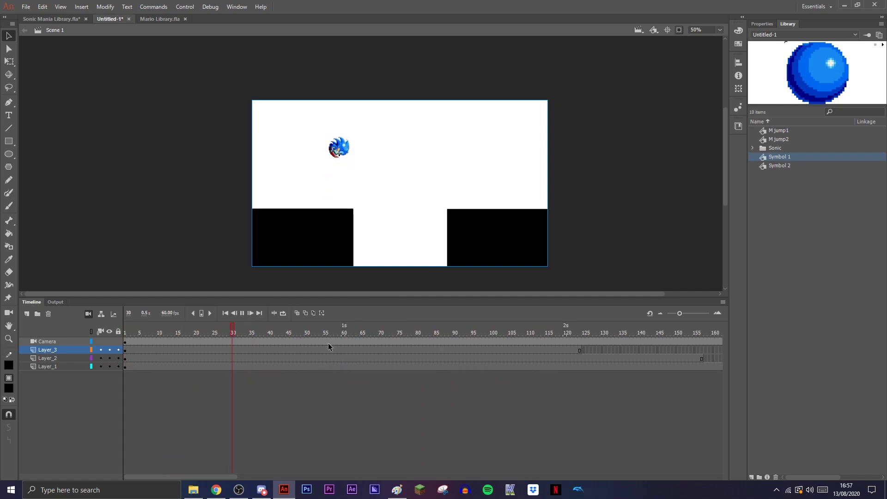
{"action": "left_click", "coordinate": [241, 313]}
{"action": "left_click_drag", "start_coordinate": [322, 331], "coordinate": [125, 338]}
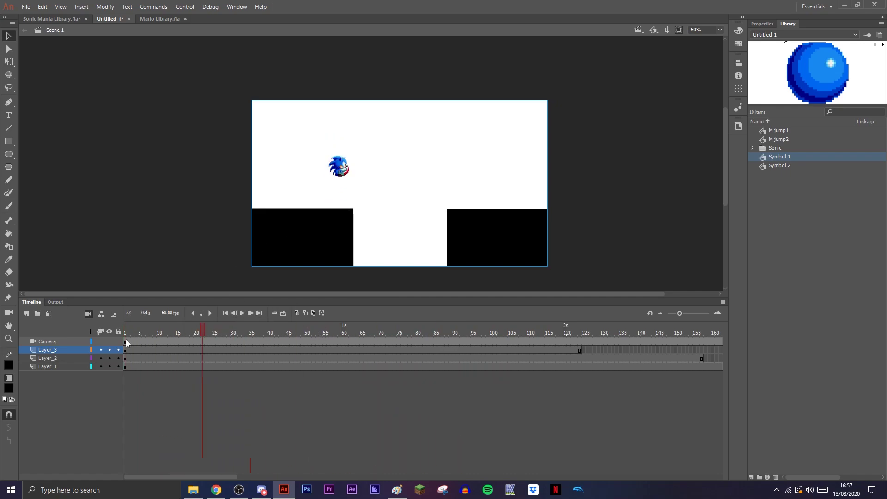